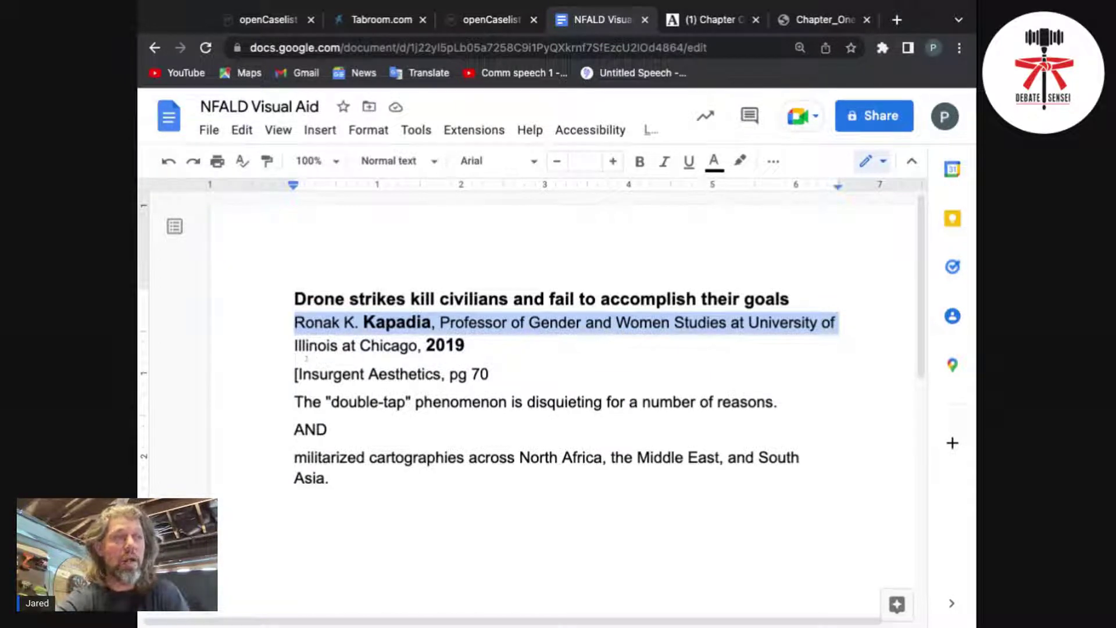
Highlight the card's bold tagline, plus the author's name and the year 2019 in the citation below it.
click(286, 298)
key(shift+Down)
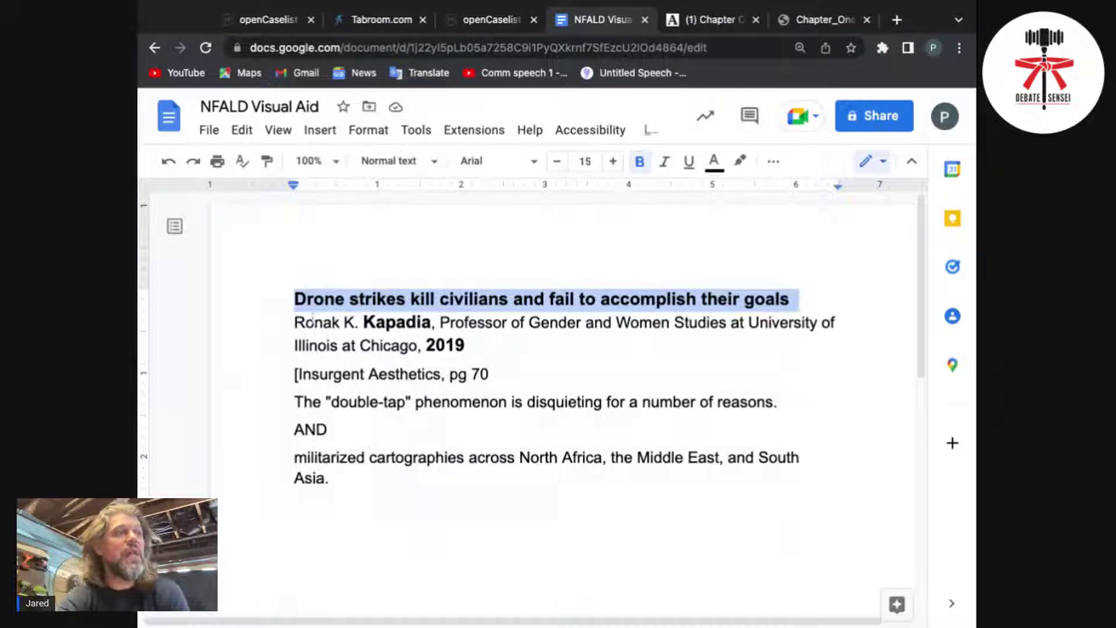
drag(293, 322, 439, 323)
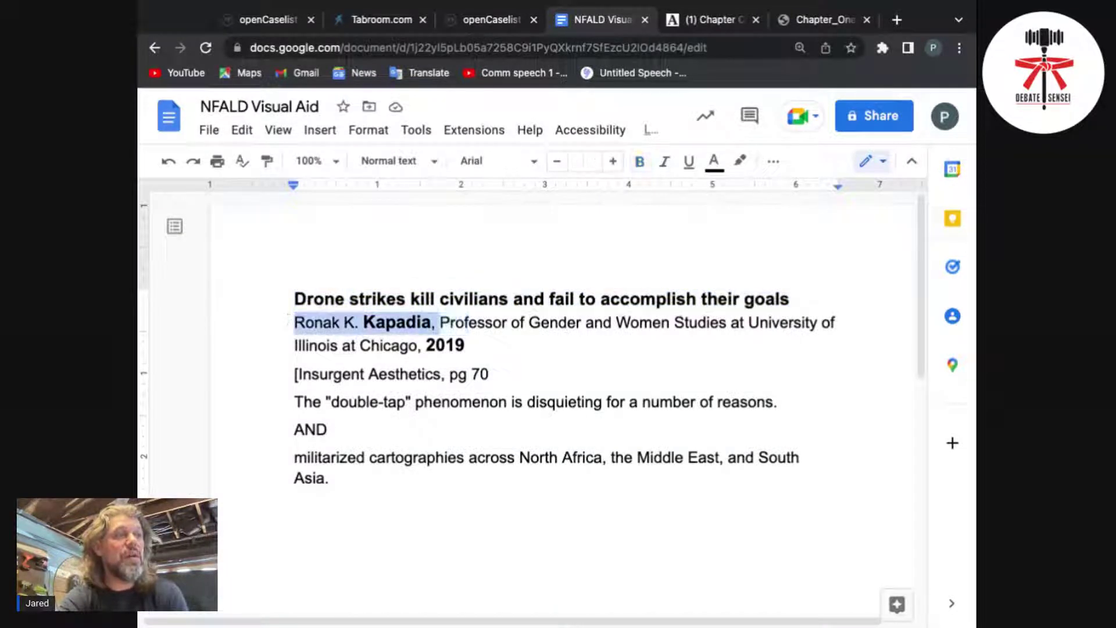
double_click(399, 324)
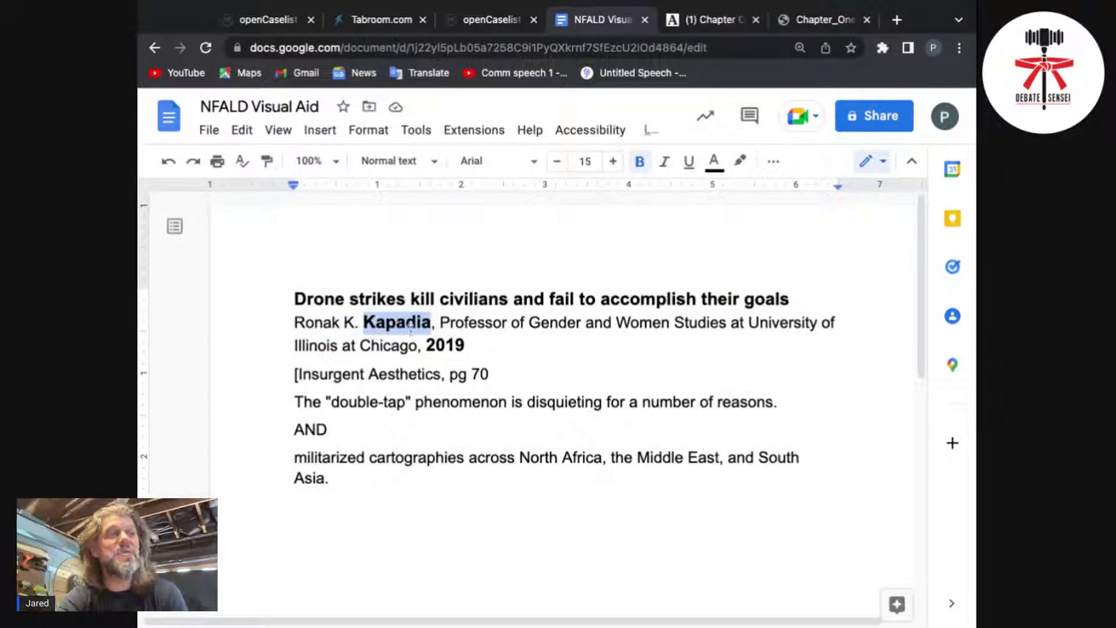
double_click(445, 346)
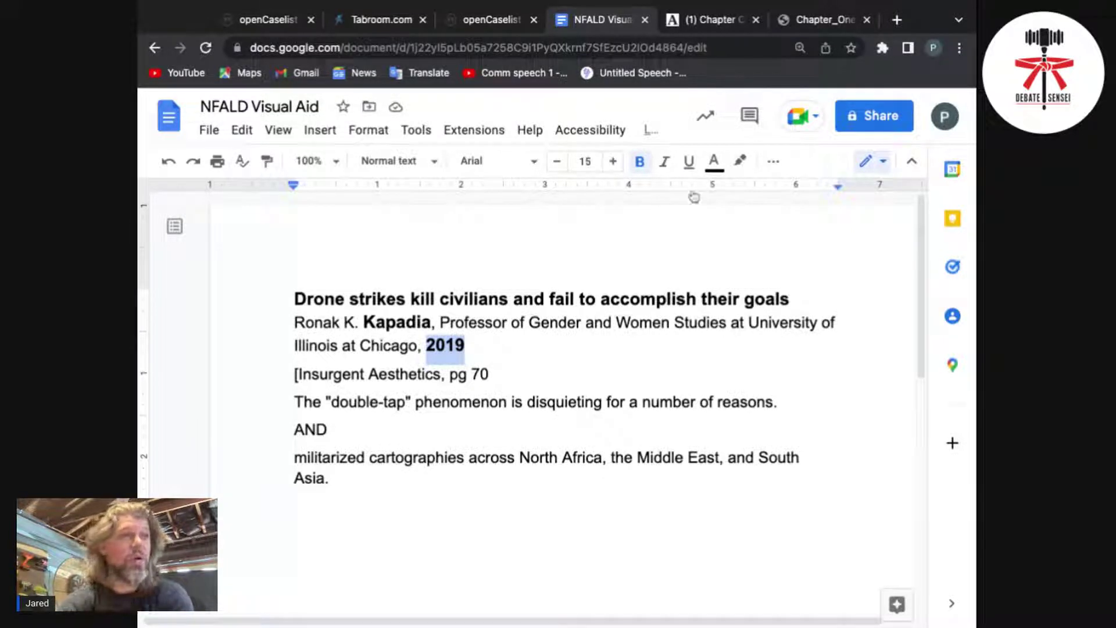
Highlight the card's quoted text from "The "double-tap" phenomenon" through "Asia.", and the complete citation above it.
drag(294, 402, 336, 488)
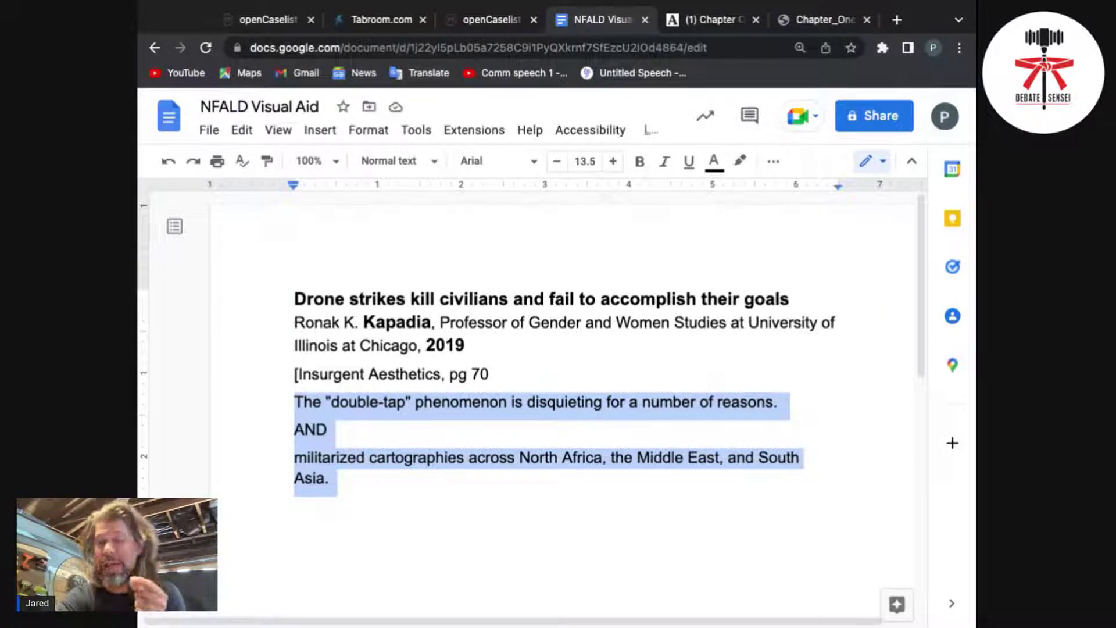
click(314, 323)
drag(294, 323, 494, 375)
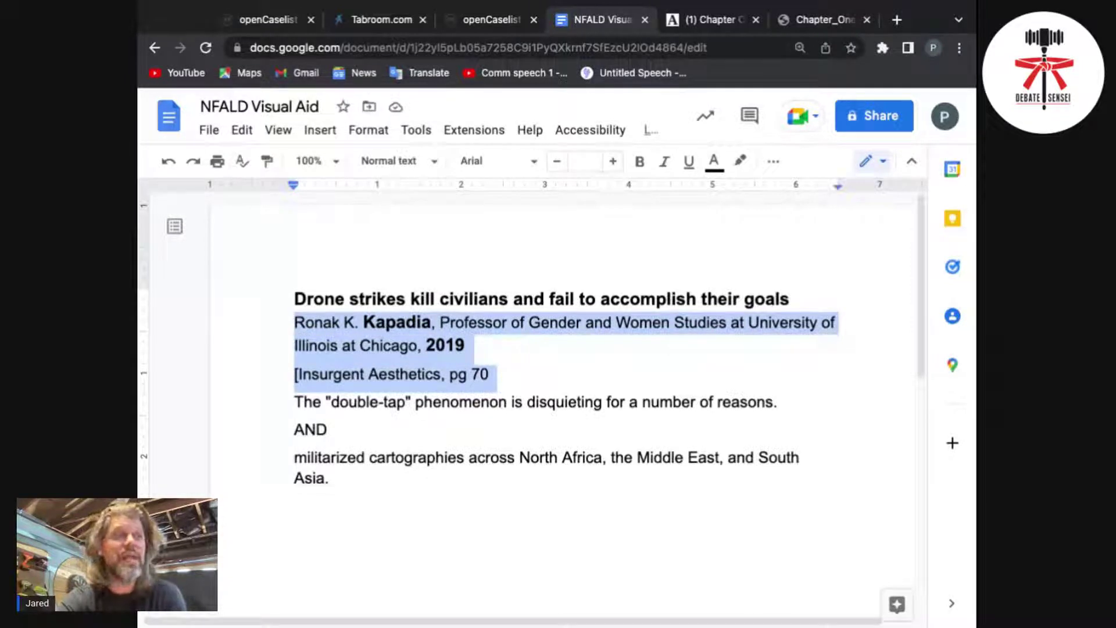
Highlight the source title "Insurgent Aesthetics" in the citation, leaving out the opening bracket.
click(298, 374)
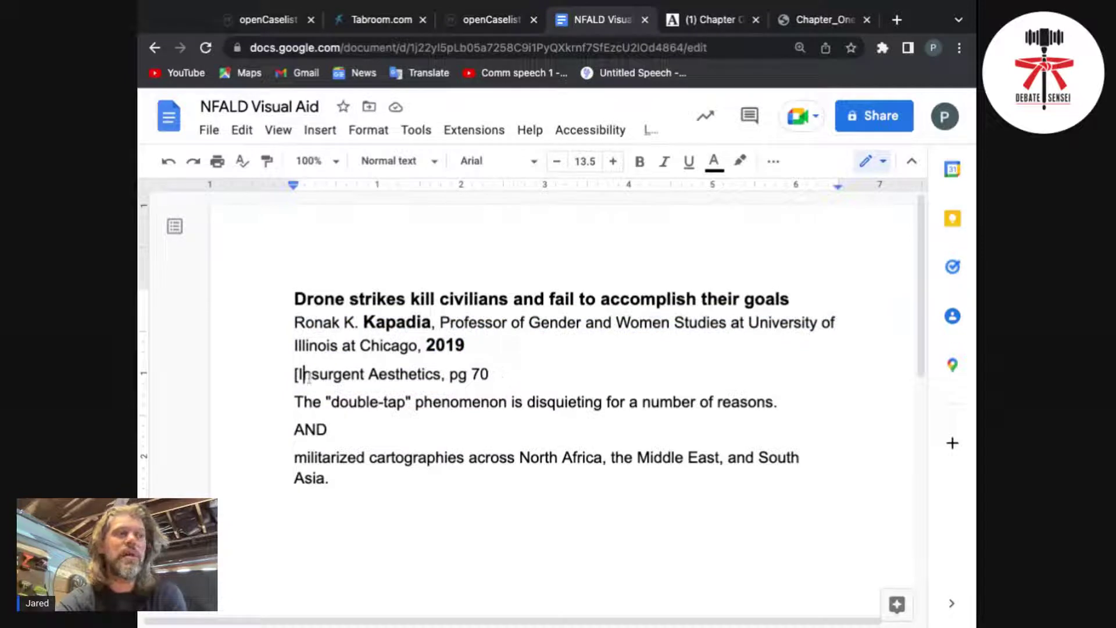
key(shift+Right)
key(shift+Right)
key(shift+Right)
key(shift+Right)
key(shift+Right)
key(shift+Right)
key(shift+Right)
key(shift+Right)
key(shift+Right)
key(shift+Right)
key(shift+Right)
key(shift+Right)
key(shift+Right)
key(shift+Right)
key(shift+Right)
key(shift+Right)
key(shift+Right)
key(shift+Right)
key(shift+Right)
key(shift+Right)
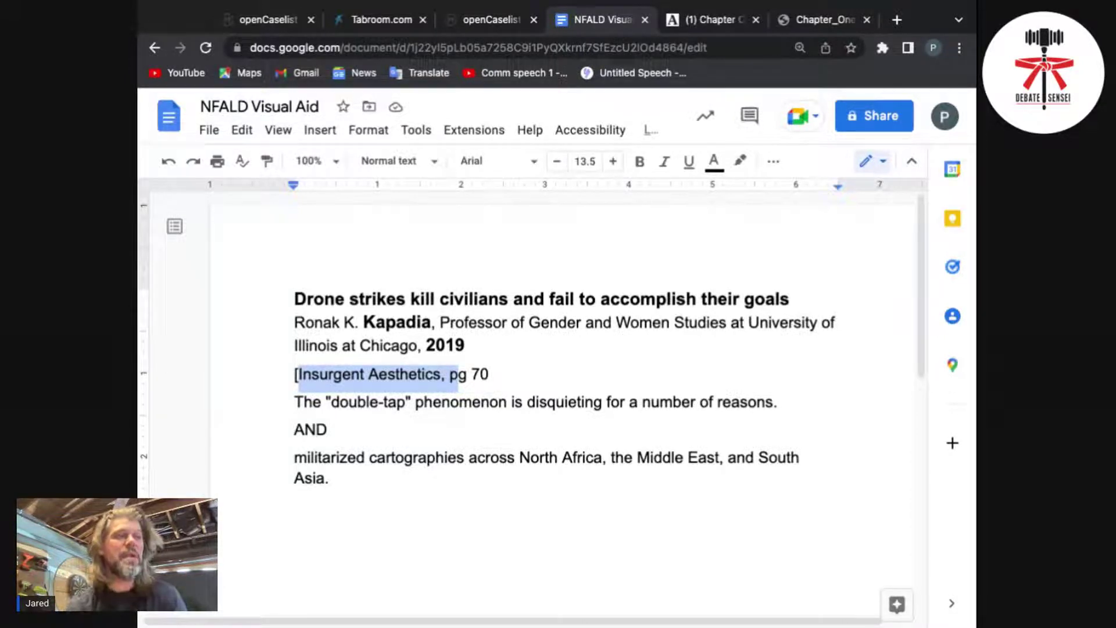
double_click(301, 374)
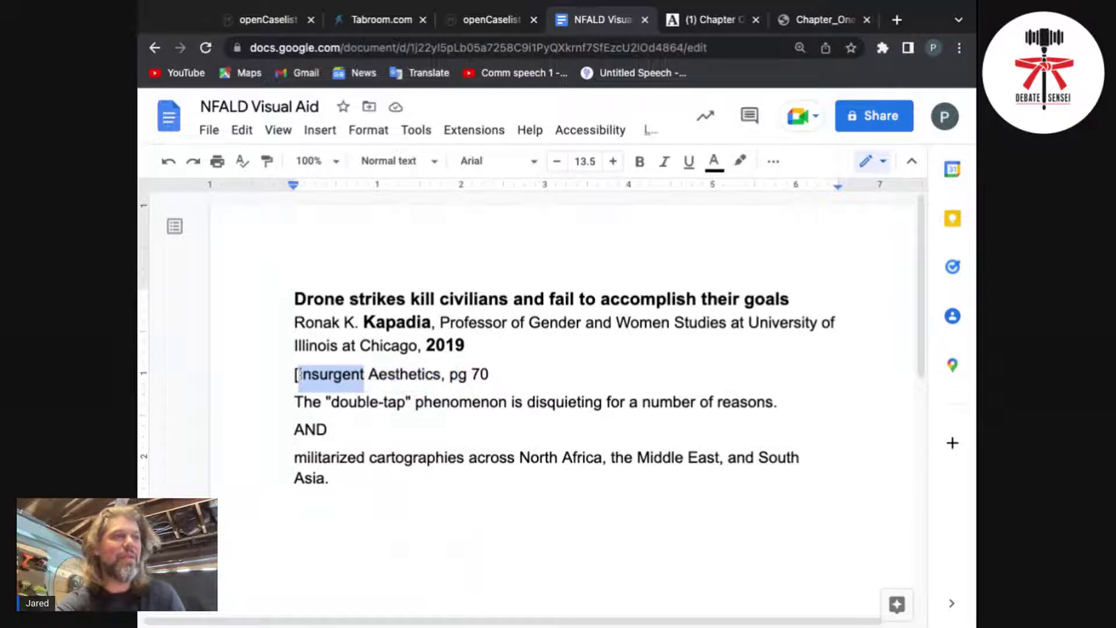
click(298, 375)
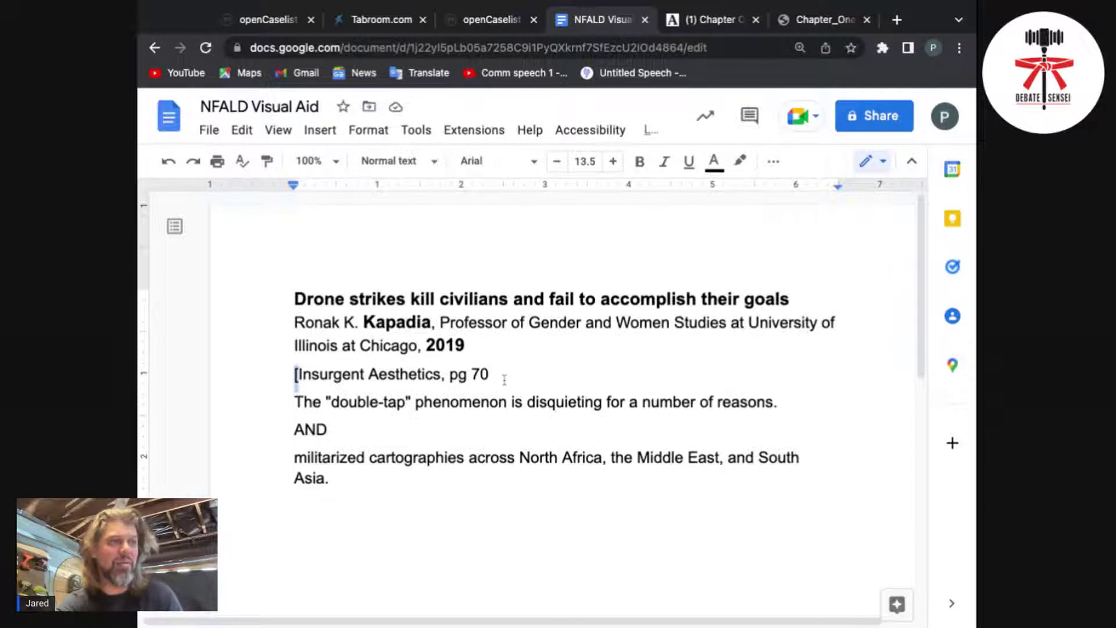
click(303, 373)
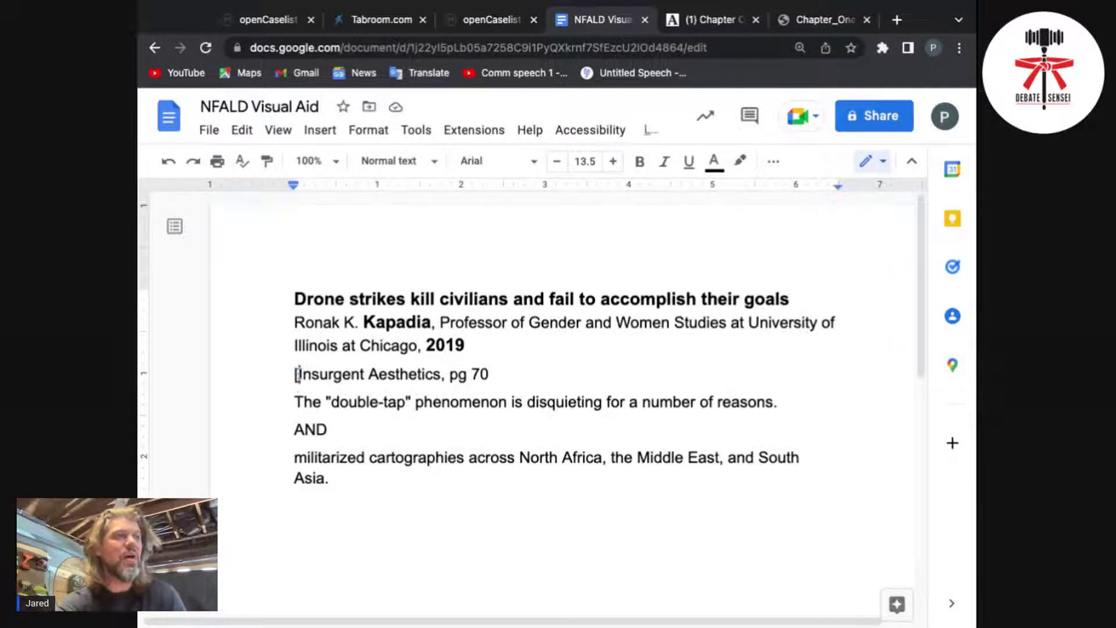
drag(299, 374, 443, 375)
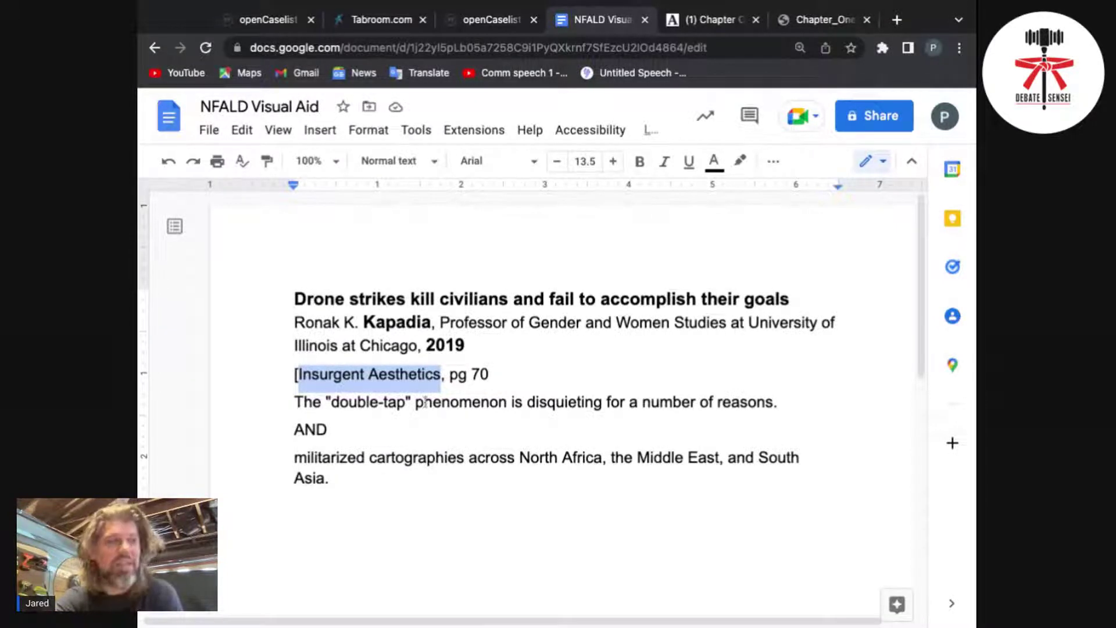
Highlight the page reference "pg 70" at the end of the citation.
click(491, 377)
key(ctrl+shift+Left)
key(ctrl+shift+Left)
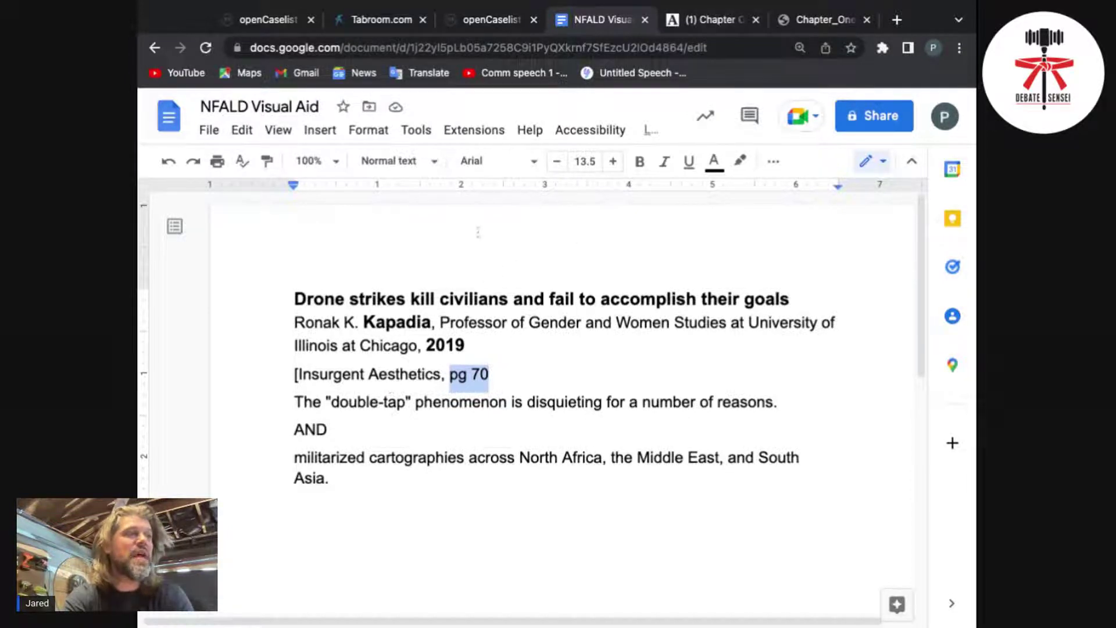
View the Academia listing of the Insurgent Aesthetics chapter and its download page.
click(726, 27)
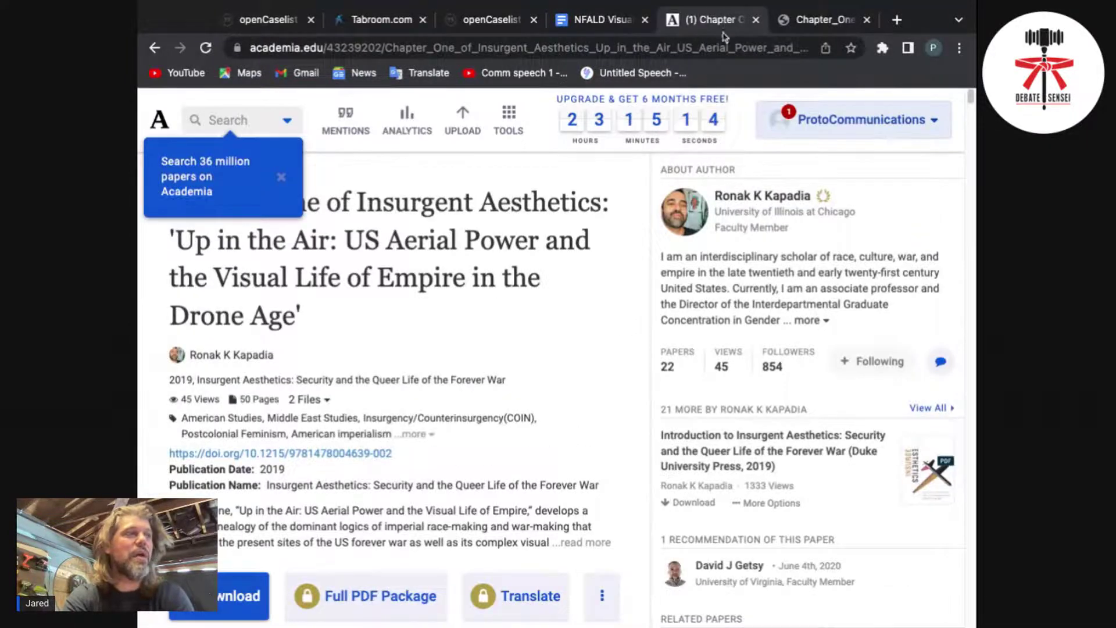
click(155, 48)
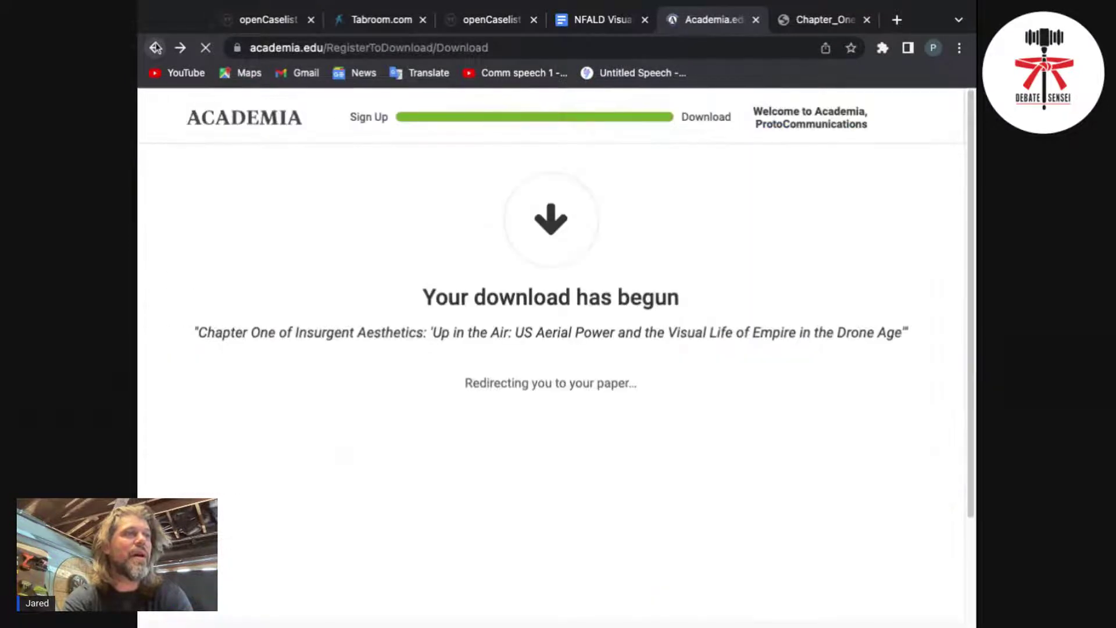
click(180, 50)
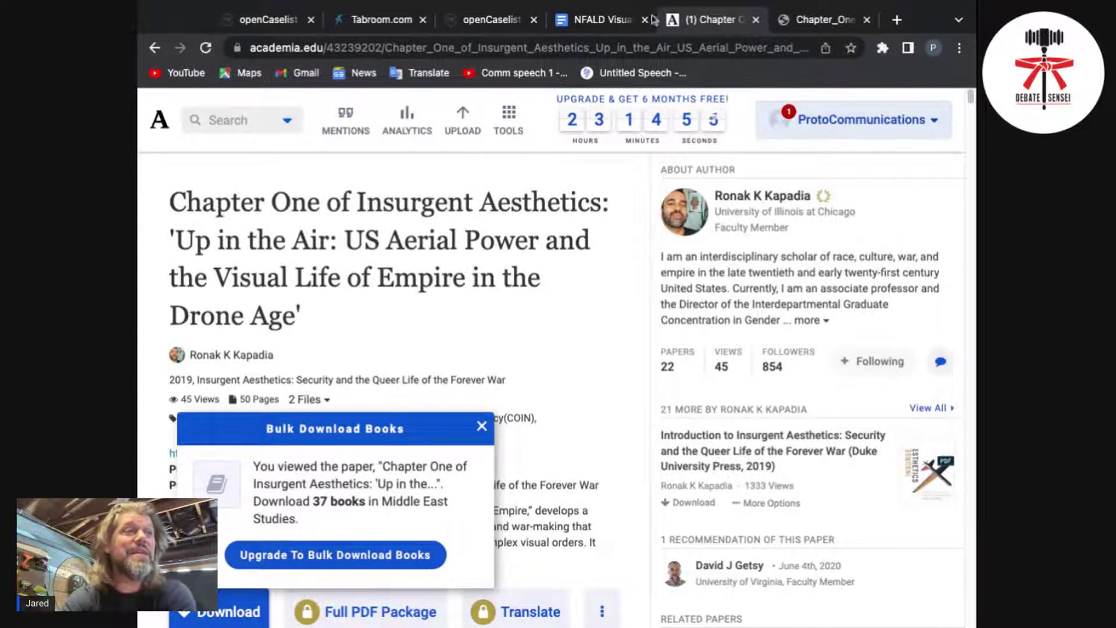
Return to the NFALD Visual Aid document and highlight the card's opening sentence about the "double-tap" phenomenon.
click(590, 20)
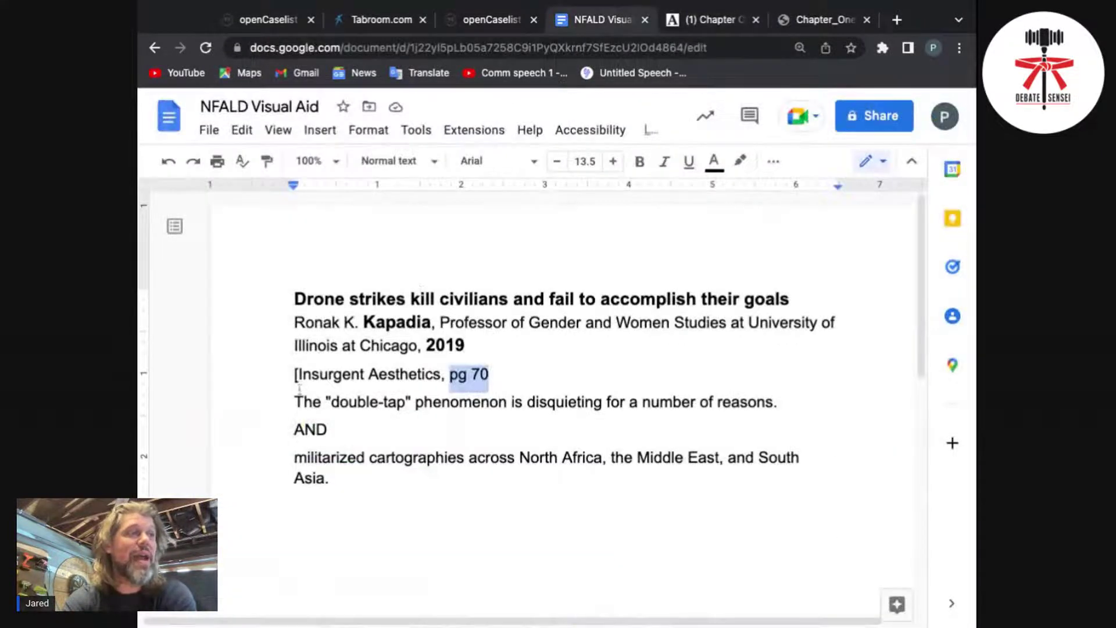
double_click(291, 401)
key(ctrl+shift+Right)
key(ctrl+shift+Right)
key(ctrl+shift+Right)
key(ctrl+shift+Right)
key(ctrl+shift+Right)
key(ctrl+shift+Right)
key(ctrl+shift+Right)
key(ctrl+shift+Right)
key(ctrl+shift+Right)
key(ctrl+shift+Right)
key(ctrl+shift+Left)
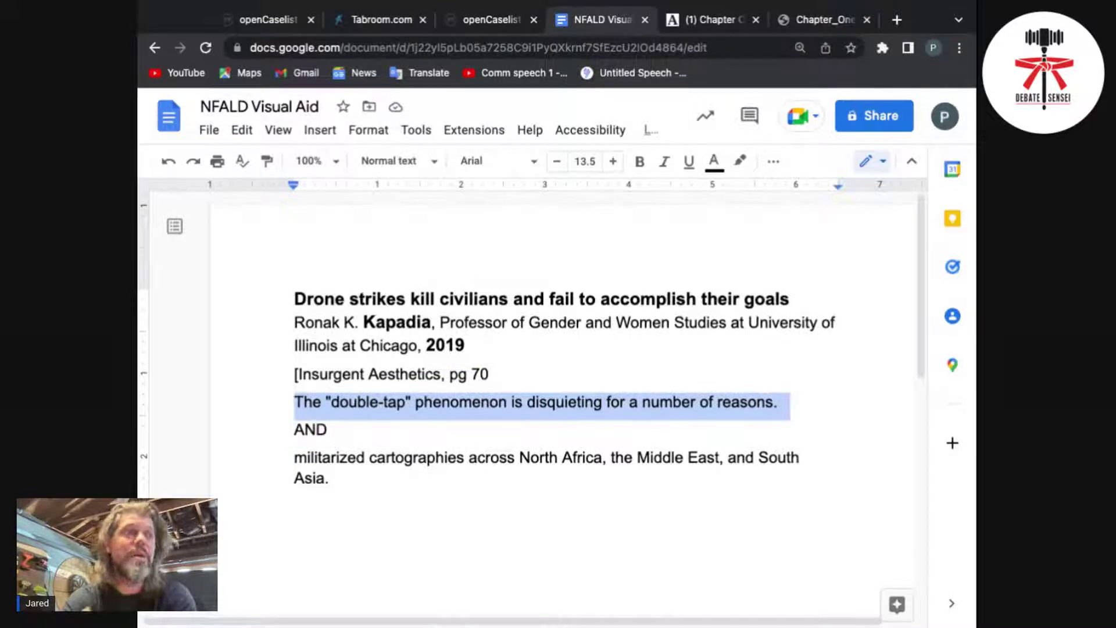
Highlight in turn the opening sentence, the closing "militarized cartographies" lines and the word AND that separates them.
click(296, 401)
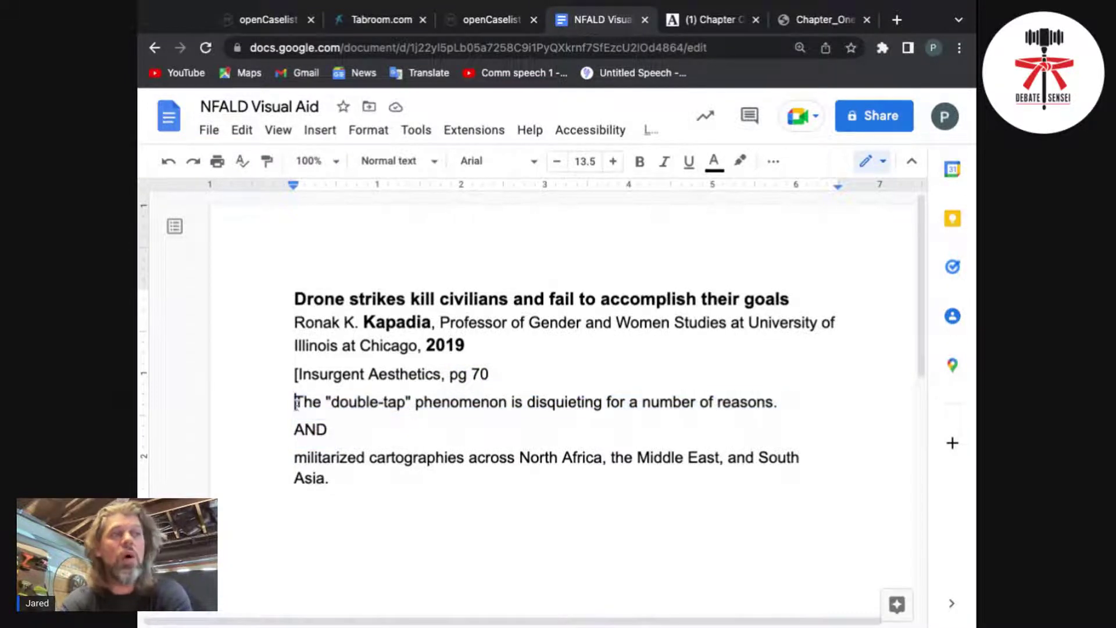
key(shift+Down)
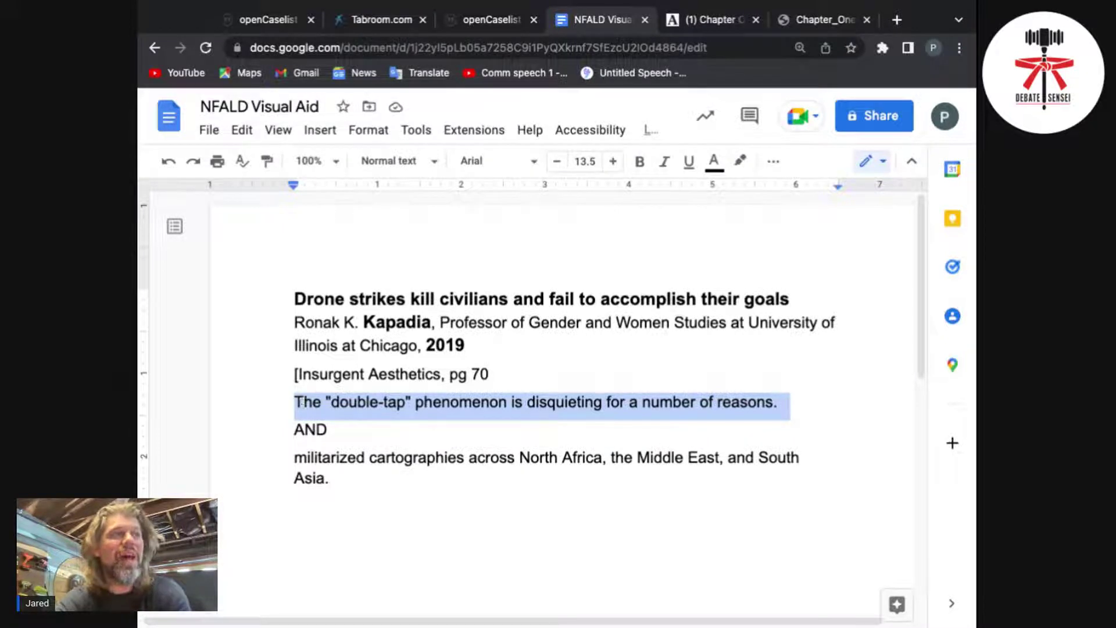
drag(291, 459, 333, 478)
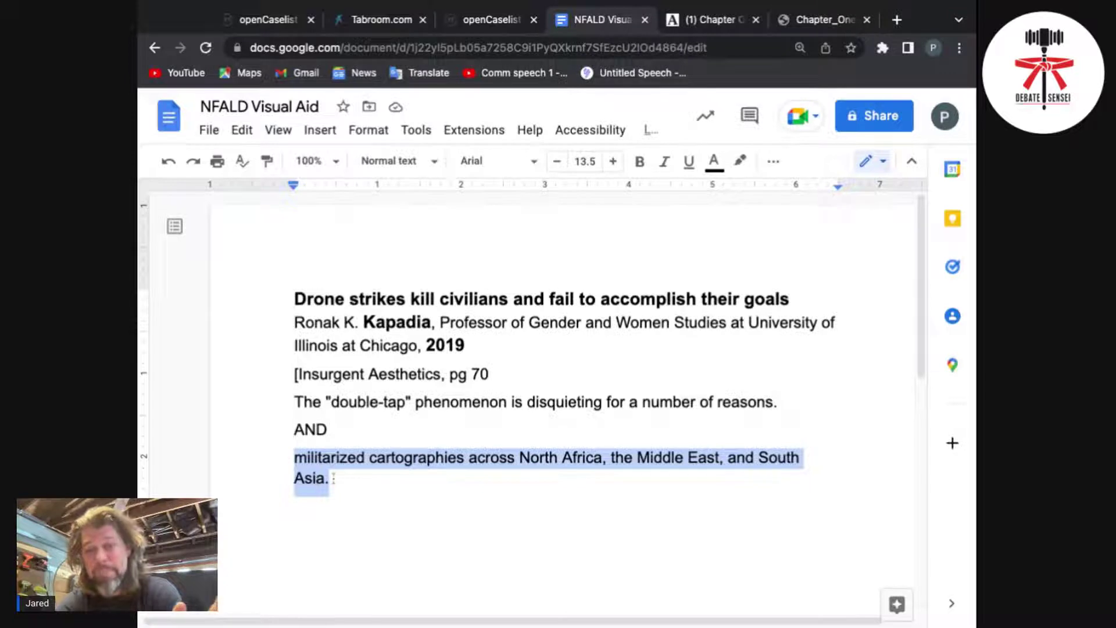
double_click(309, 432)
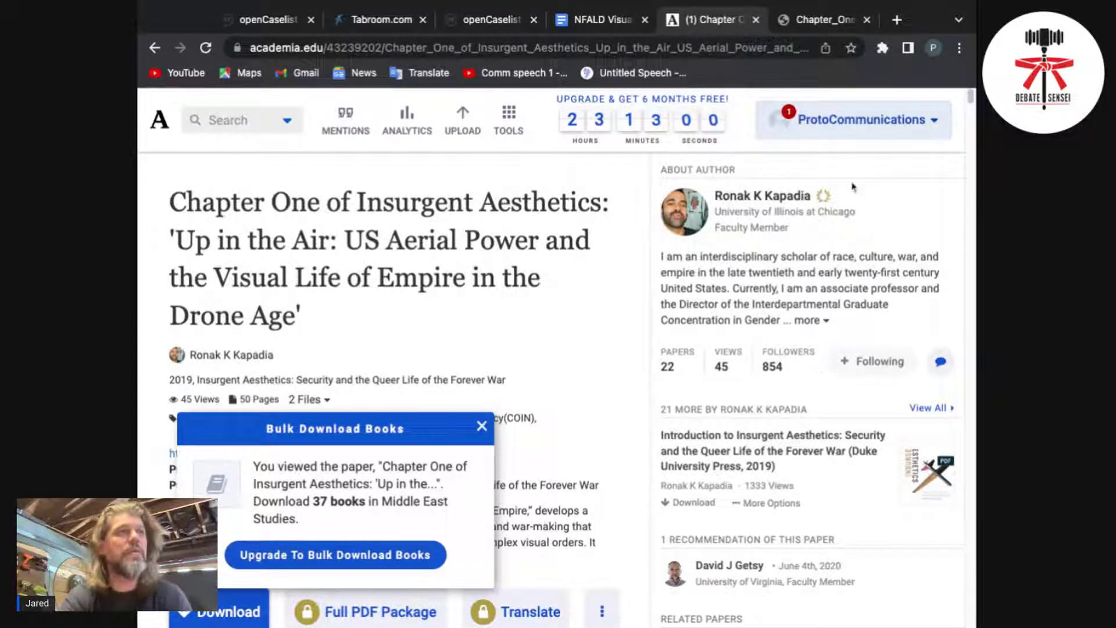
Compare the title "Insurgent Aesthetics" in the document's citation with the cover of the downloaded chapter PDF.
click(819, 19)
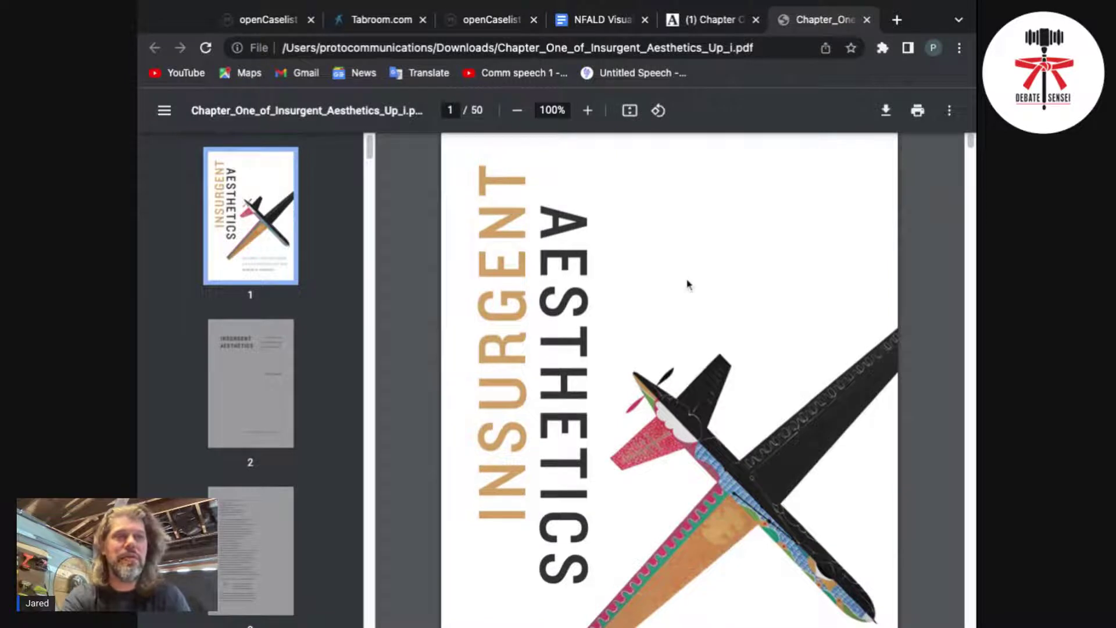
click(567, 22)
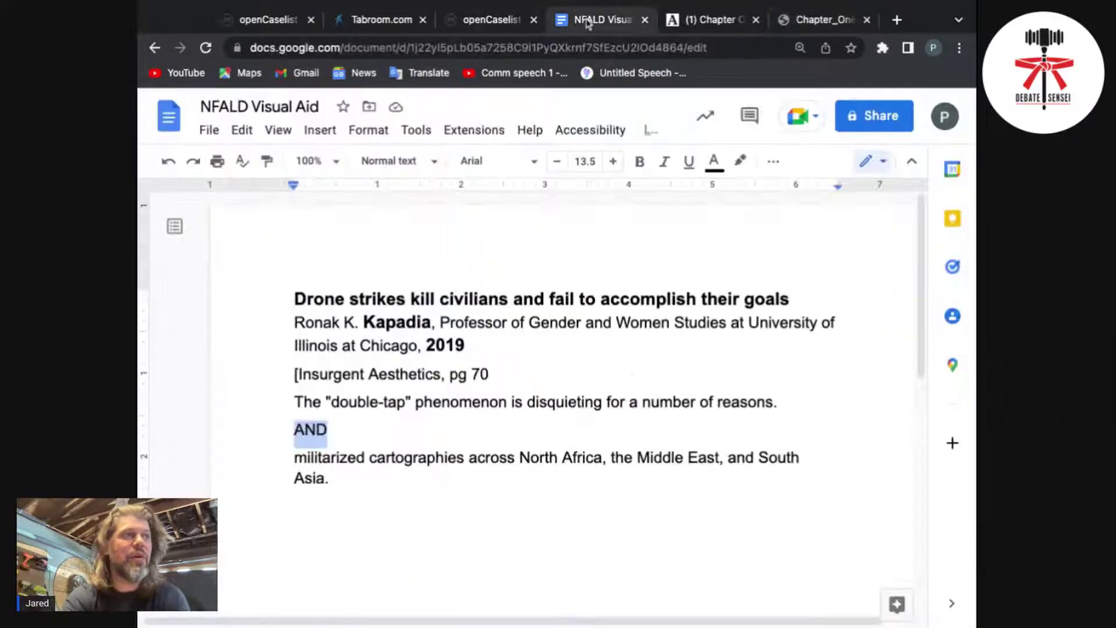
drag(299, 375, 439, 375)
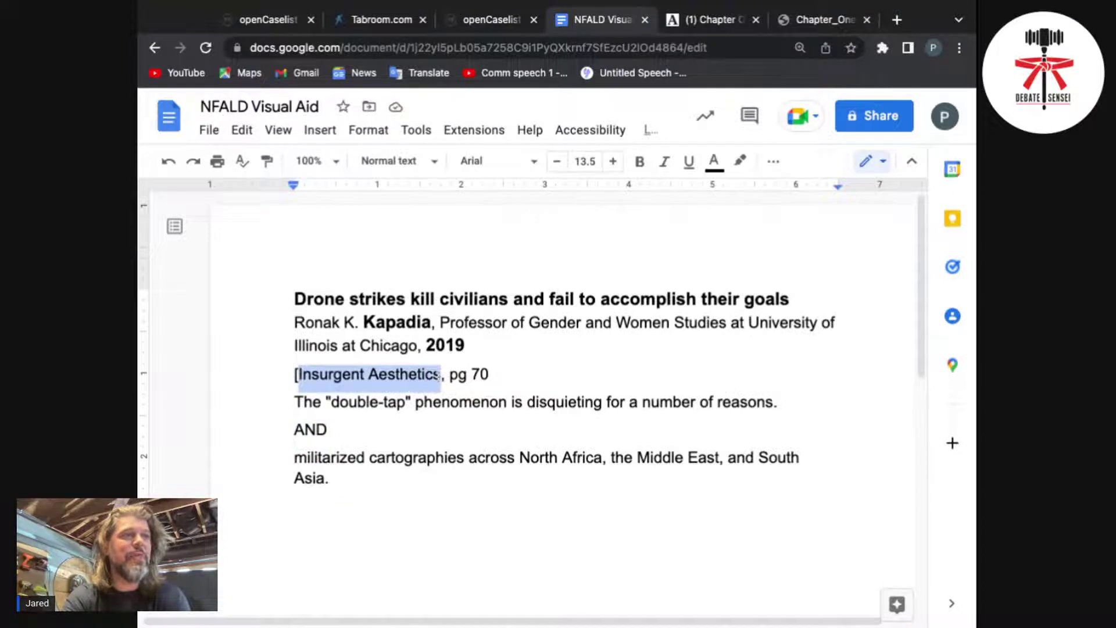
click(820, 21)
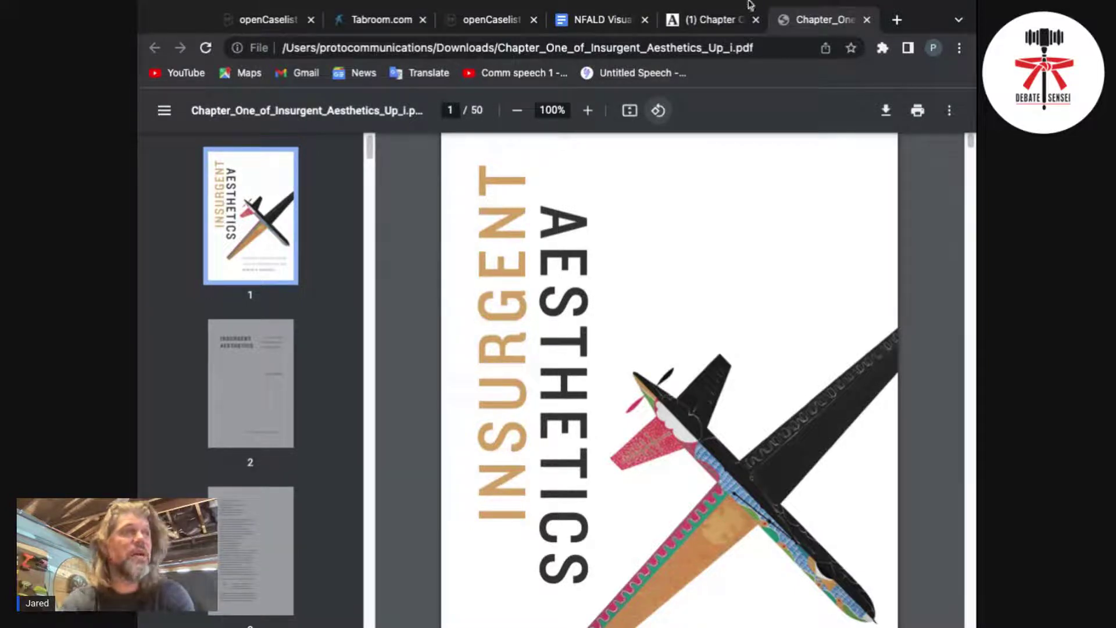
Pick out "disquieting" in the card's opening sentence and search the chapter PDF for "disqui".
click(597, 21)
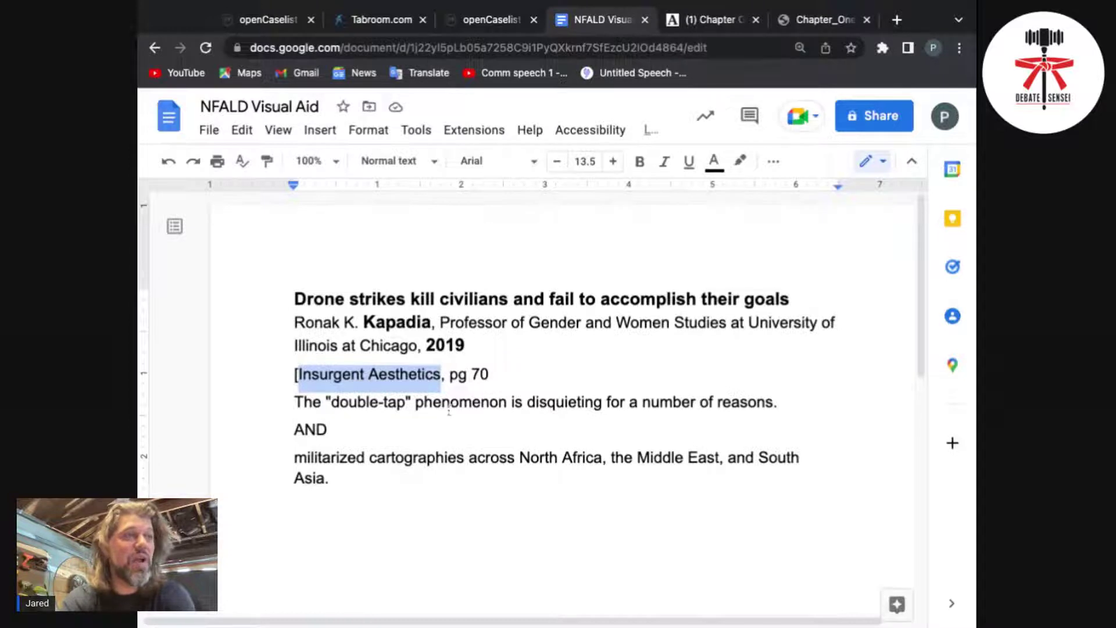
double_click(568, 403)
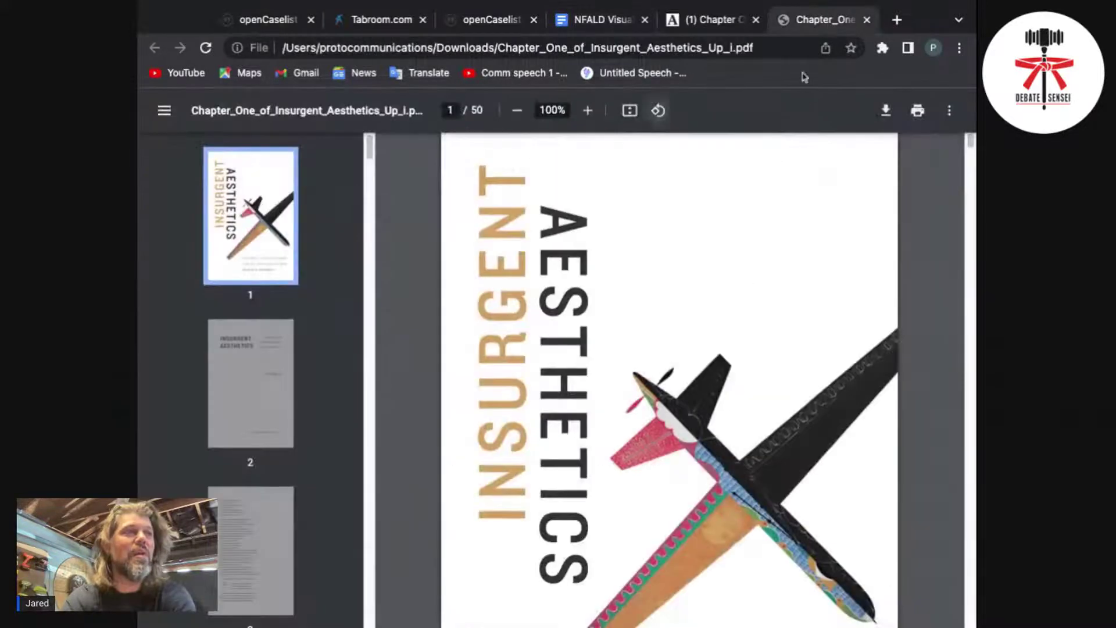
click(826, 22)
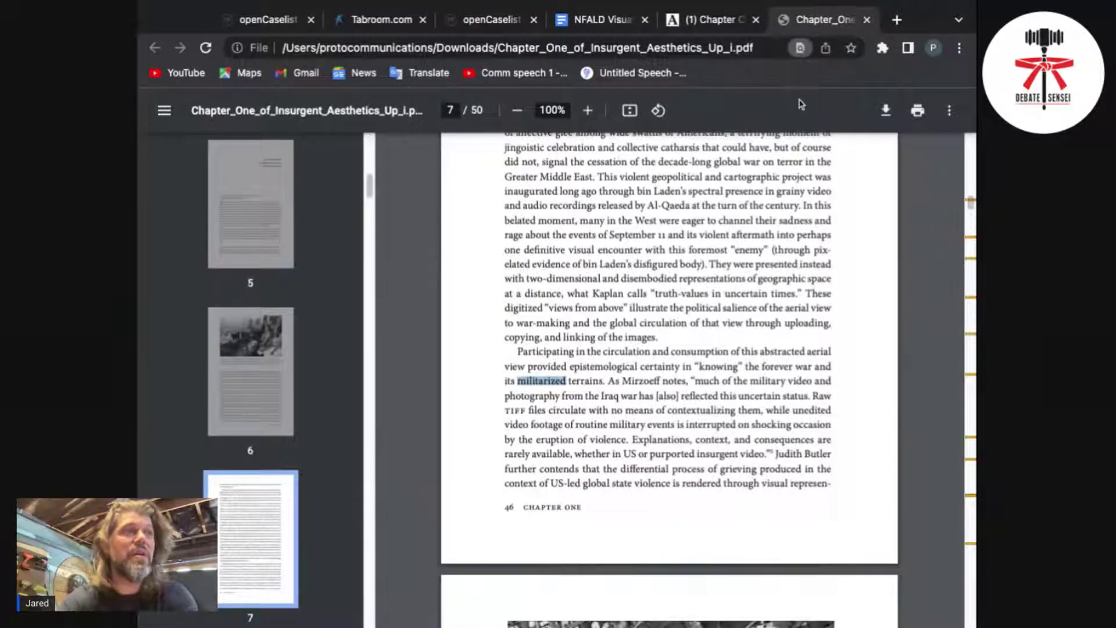
text(disqui)
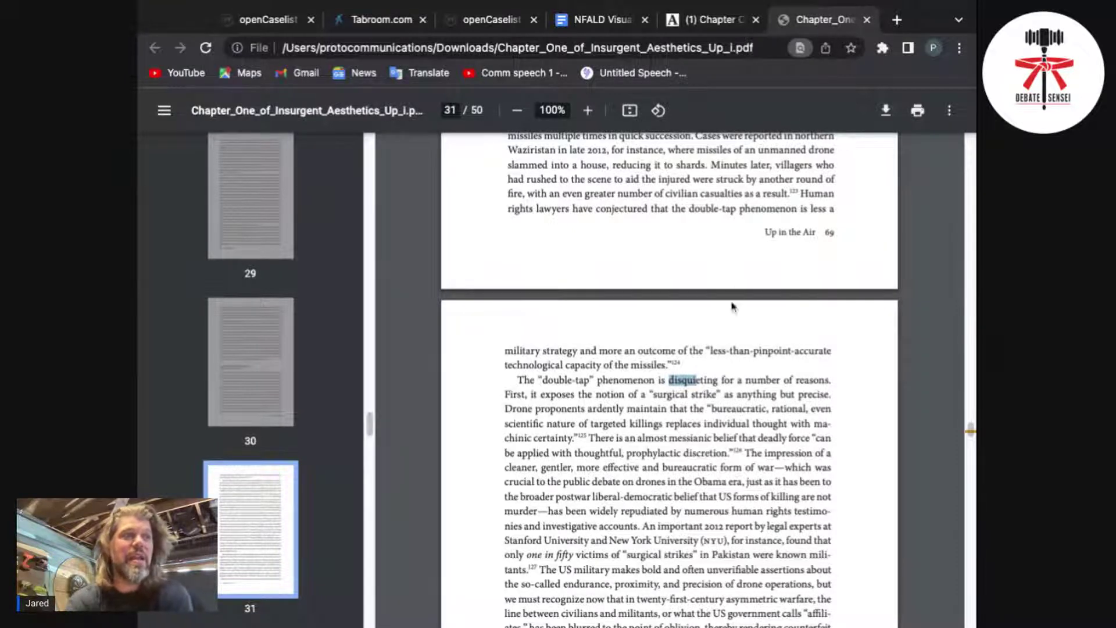
Compare the passage and printed page number on PDF page 31 with the card's opening words, closing words and citation.
scroll(715, 372, down, 3)
scroll(716, 372, down, 2)
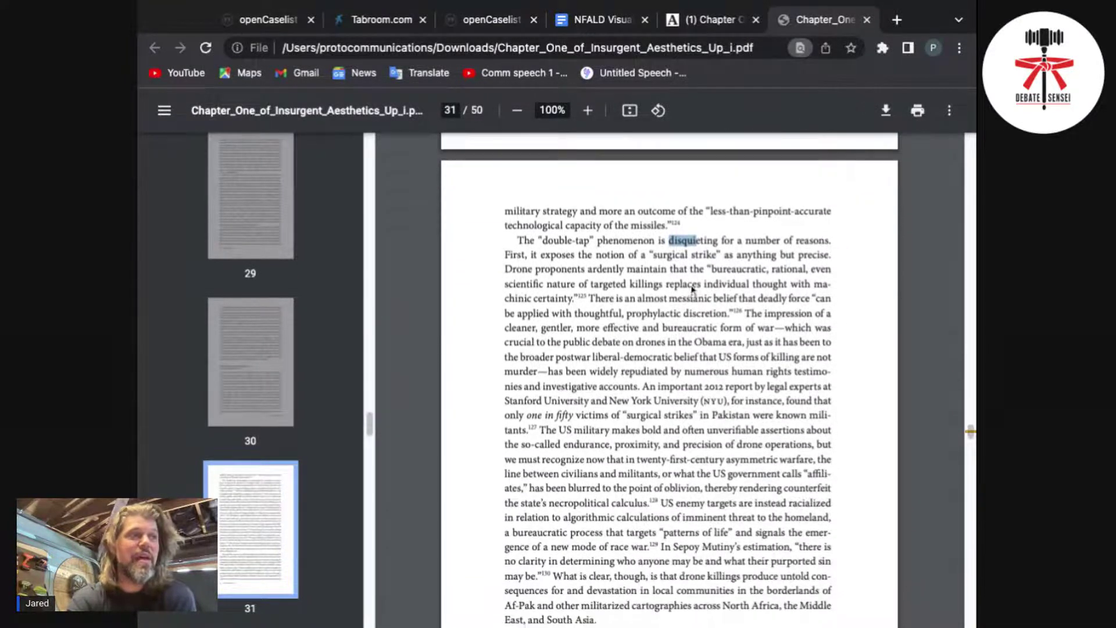
click(575, 16)
click(823, 19)
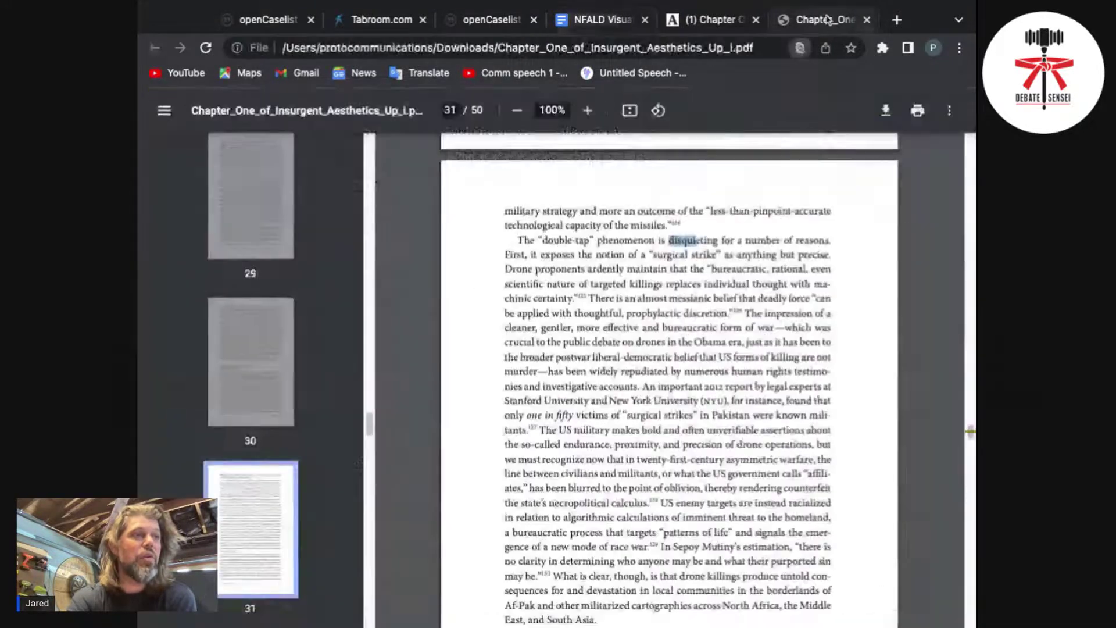
scroll(681, 589, down, 4)
scroll(679, 589, down, 3)
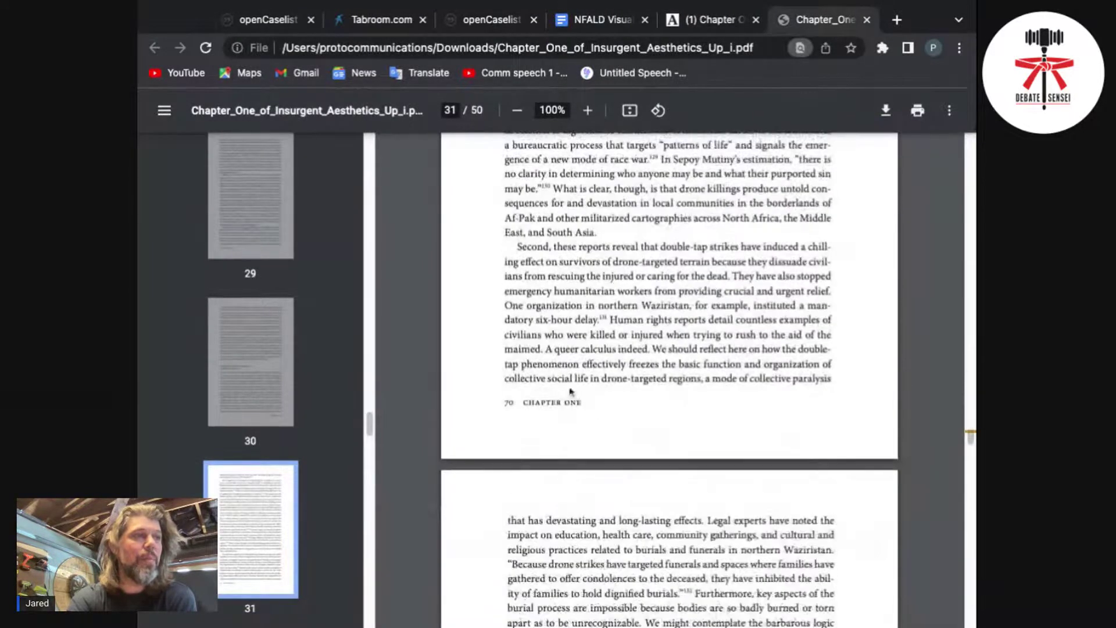
scroll(537, 412, up, 6)
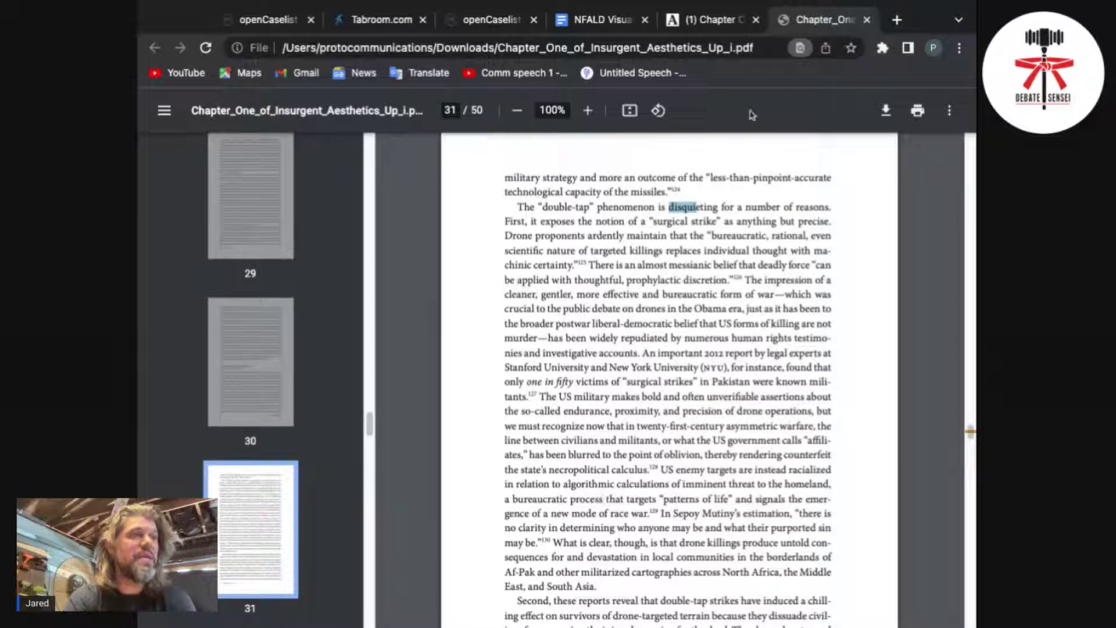
click(605, 20)
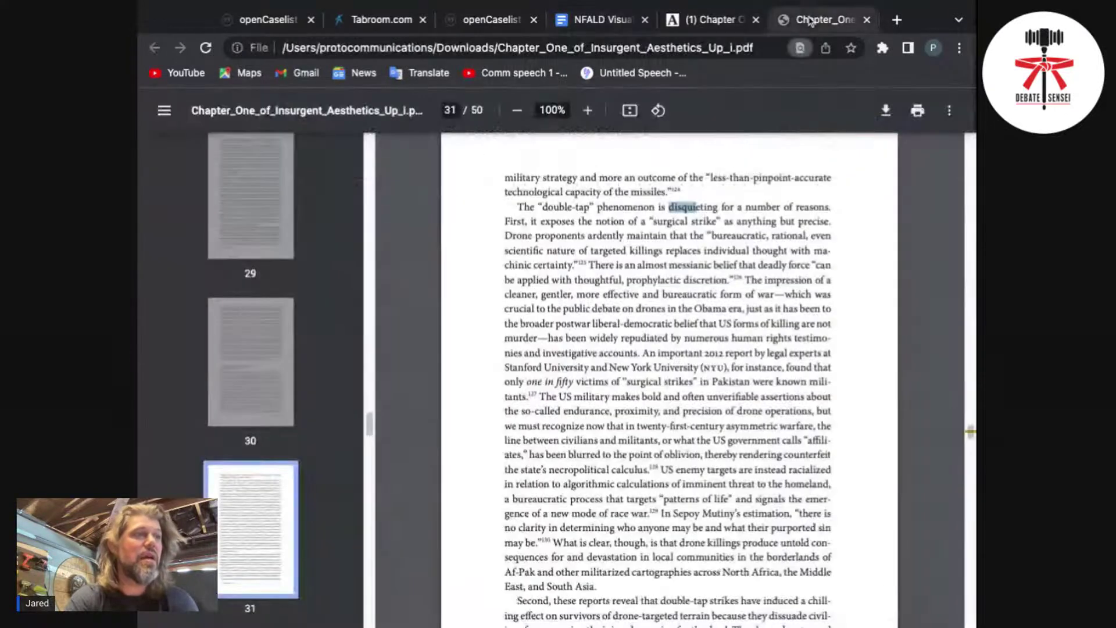
Select the full "double-tap" paragraph on PDF page 31, through "South Asia", and compare it with the card's shortened text.
click(811, 20)
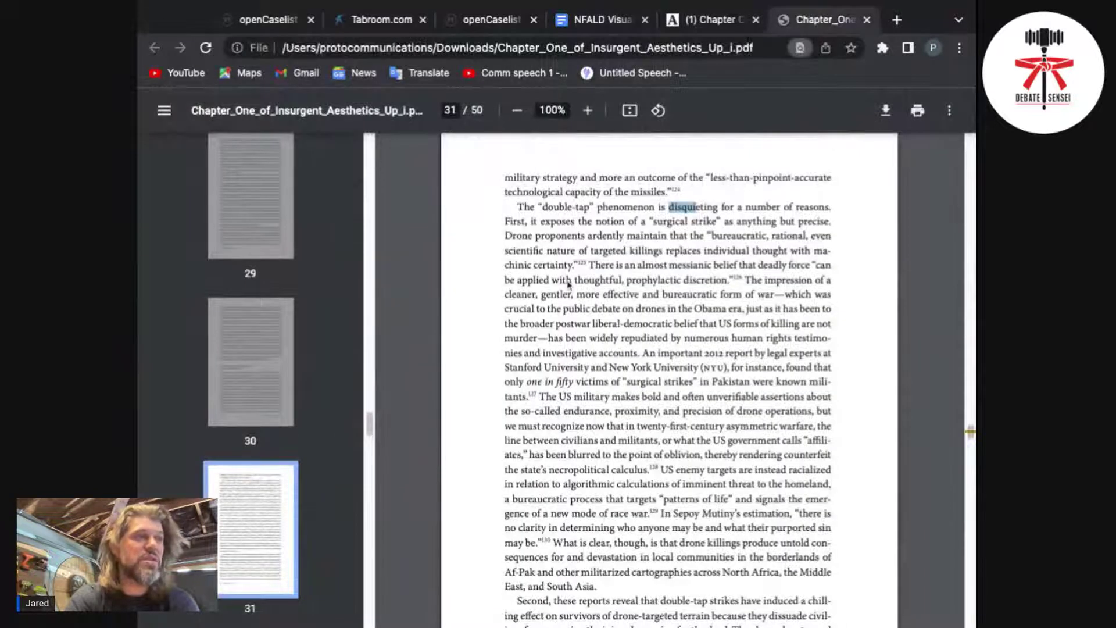
click(521, 207)
drag(521, 207, 596, 586)
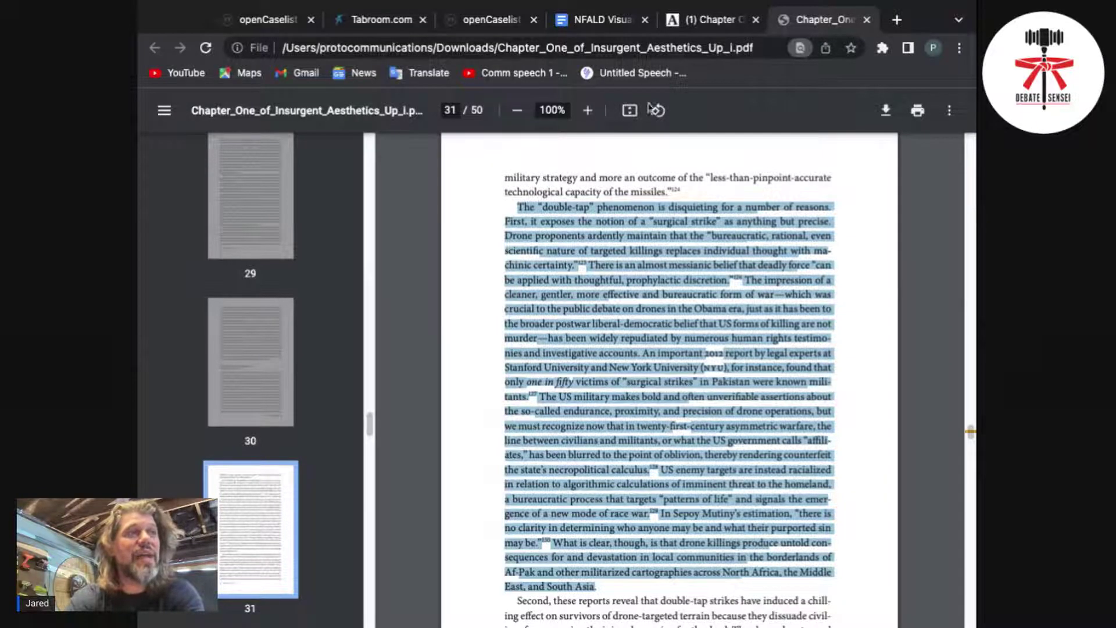
click(603, 20)
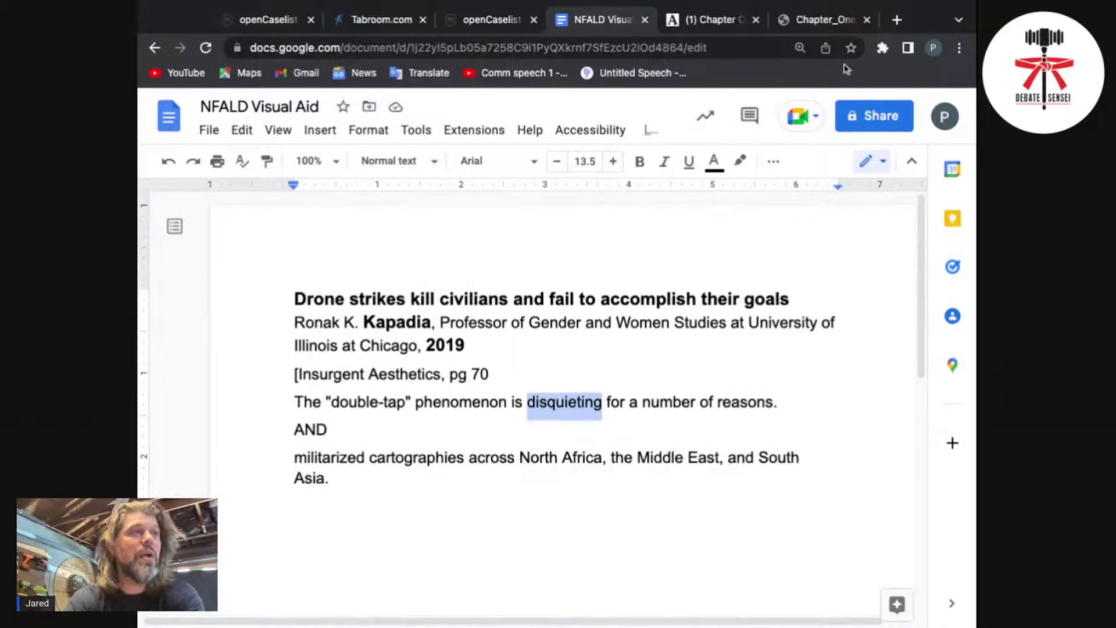
click(825, 20)
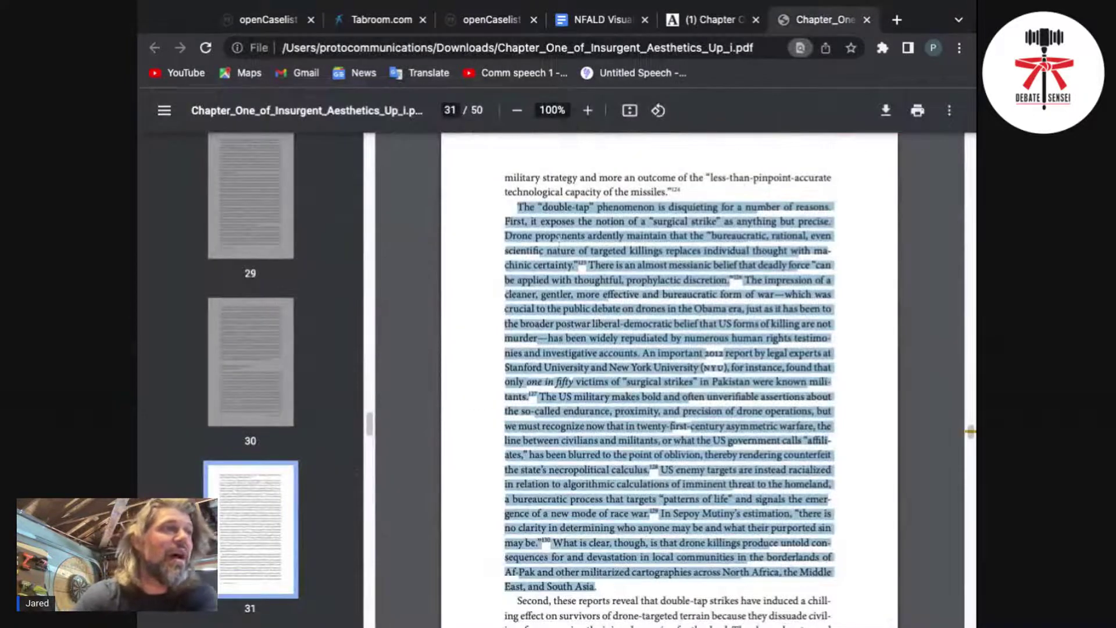
click(650, 236)
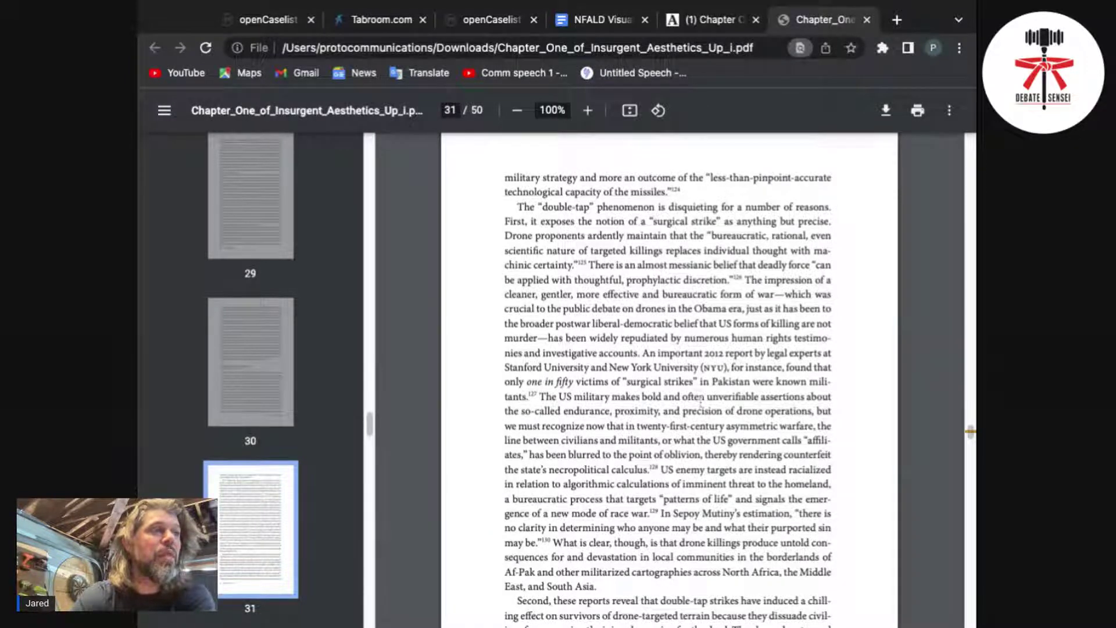
Compare the card's tag with the passage, highlighting "but precise" and "fifty victims of 'surgical strikes' in Pakistan were known militants".
scroll(702, 401, down, 1)
click(608, 20)
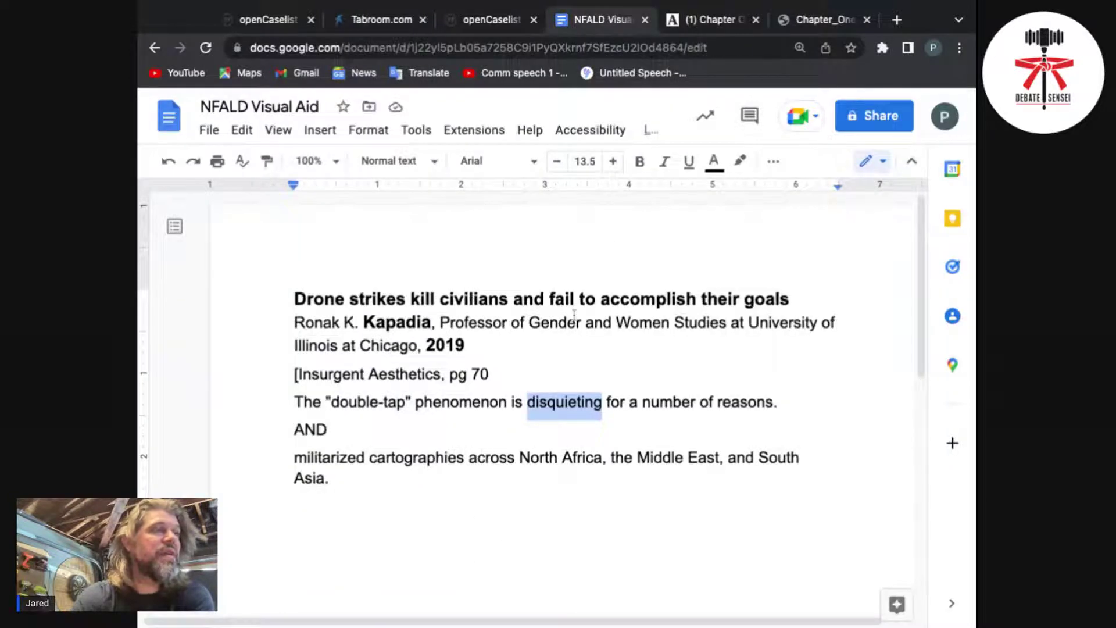
click(815, 20)
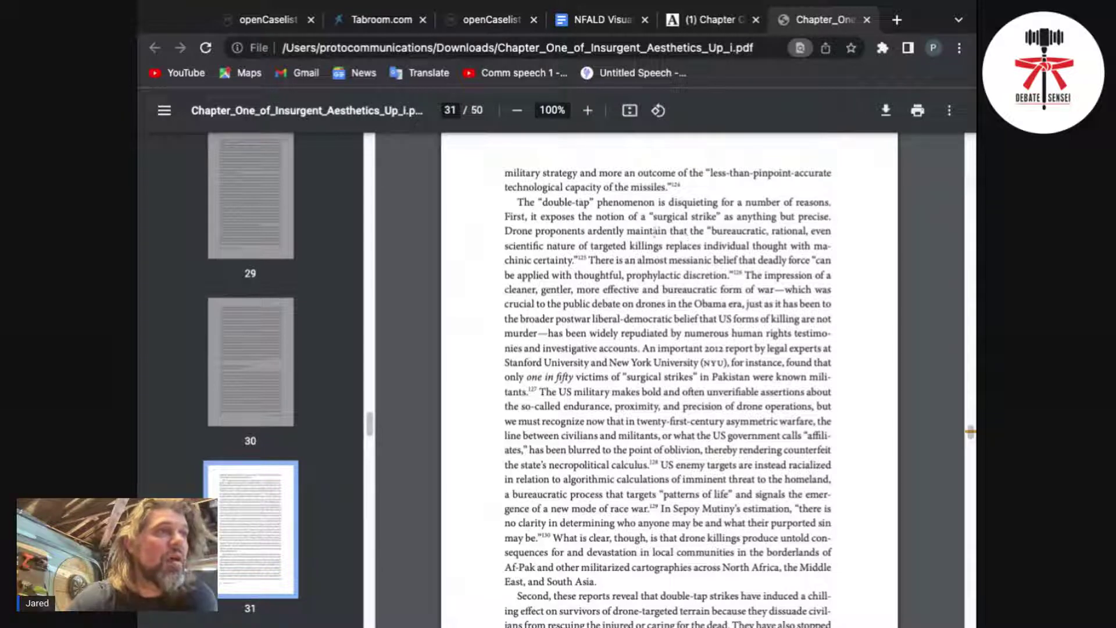
drag(781, 219, 832, 219)
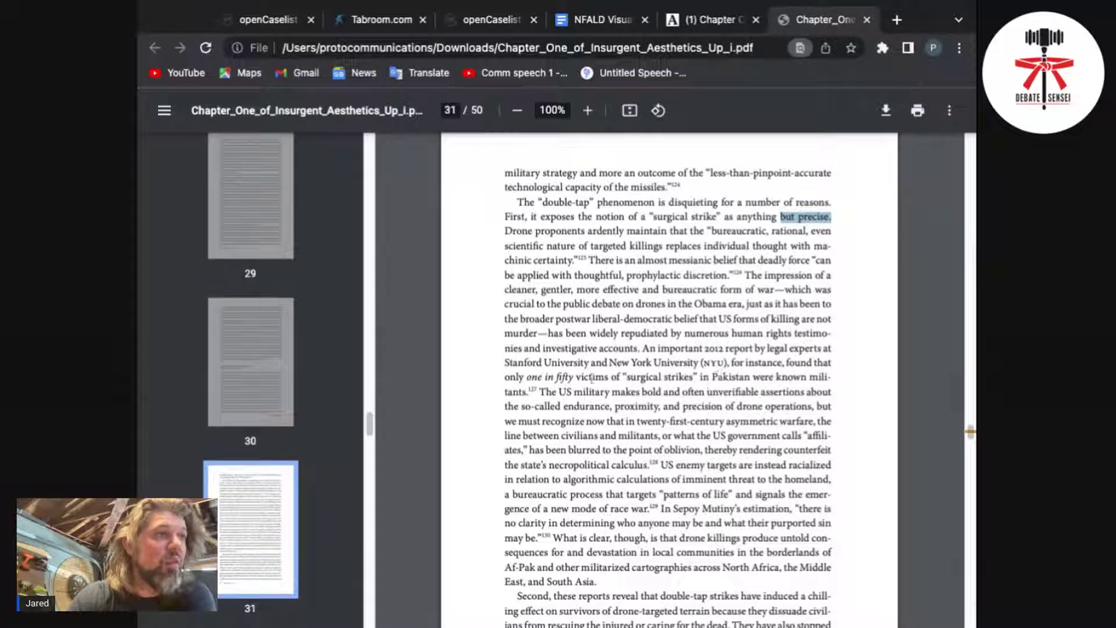
drag(621, 378, 726, 378)
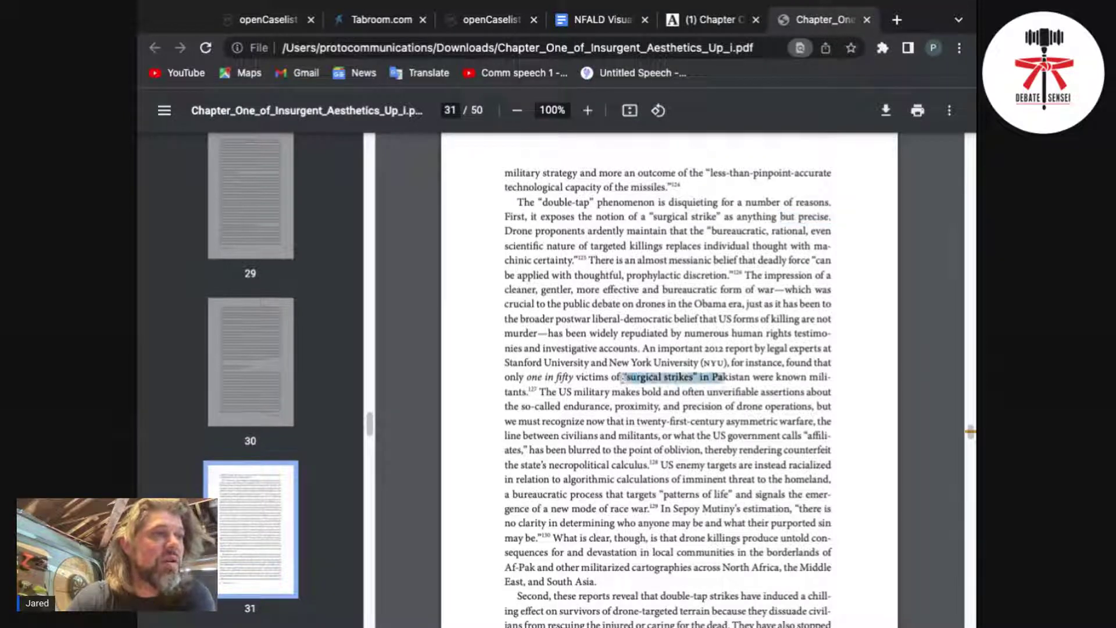
drag(623, 378, 531, 392)
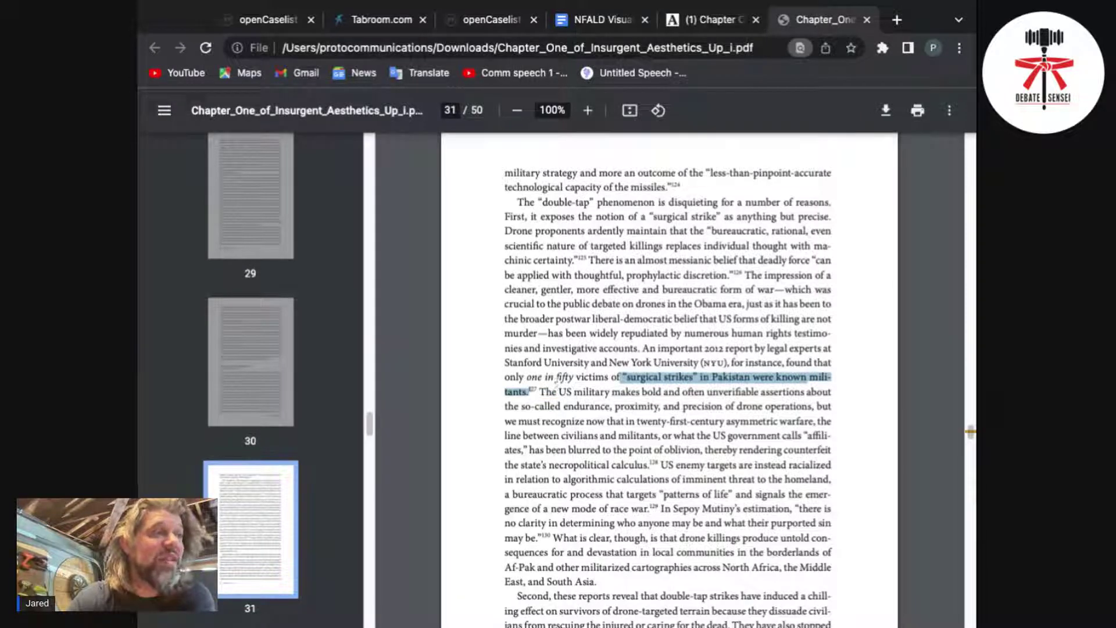
click(557, 383)
mouse_move(547, 397)
mouse_down()
mouse_move(565, 410)
mouse_move(556, 378)
mouse_up()
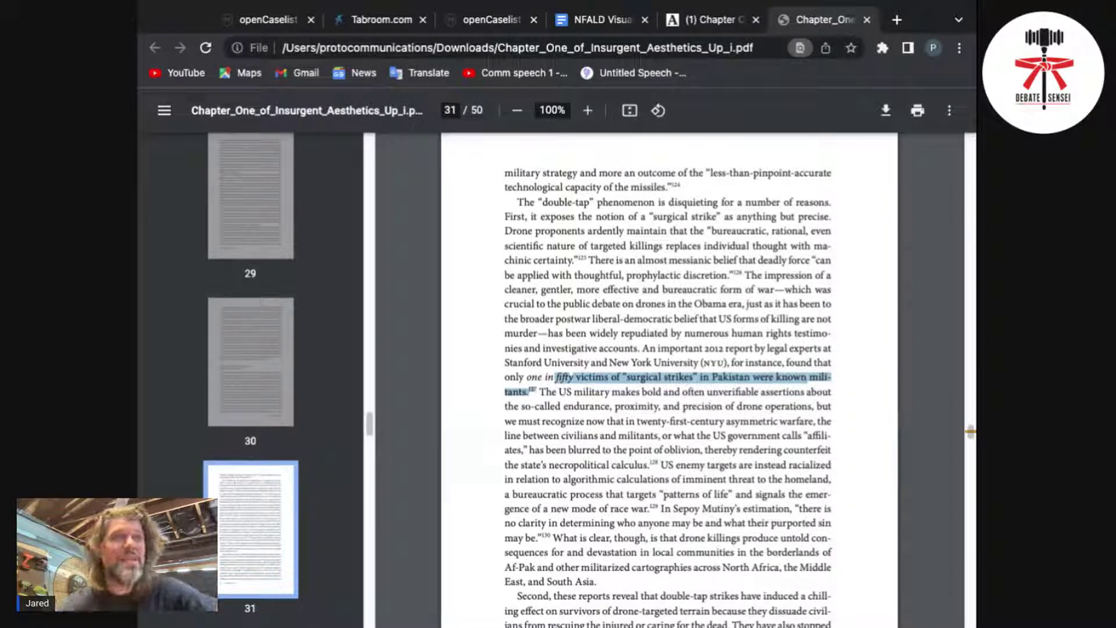
Revisit the card's citation and highlight "Stanford University and New York University" in the PDF passage.
click(596, 17)
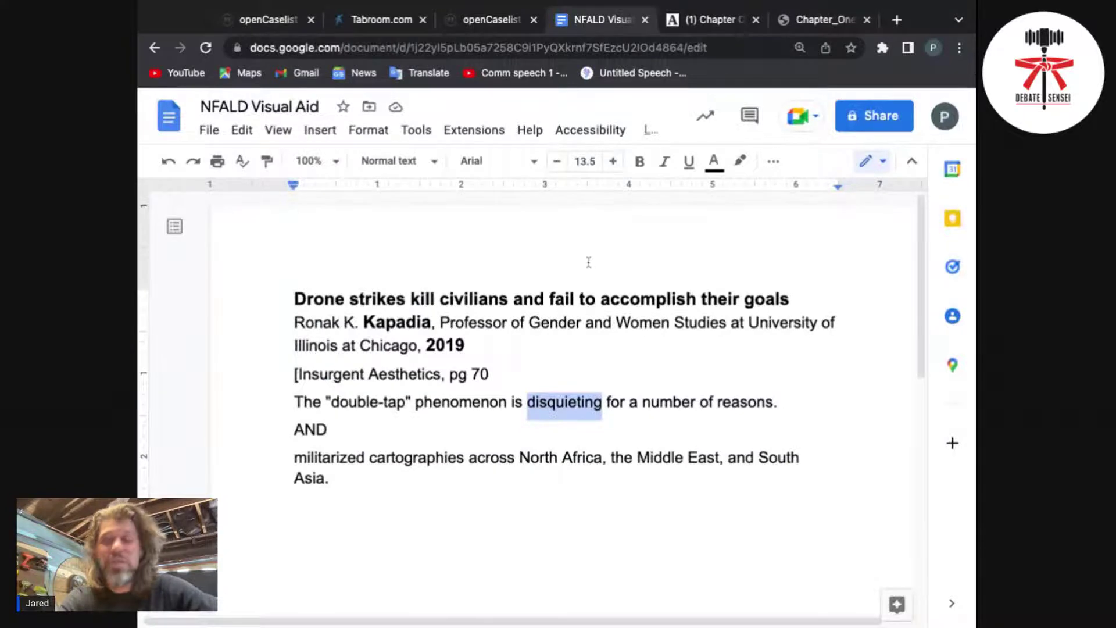
click(820, 19)
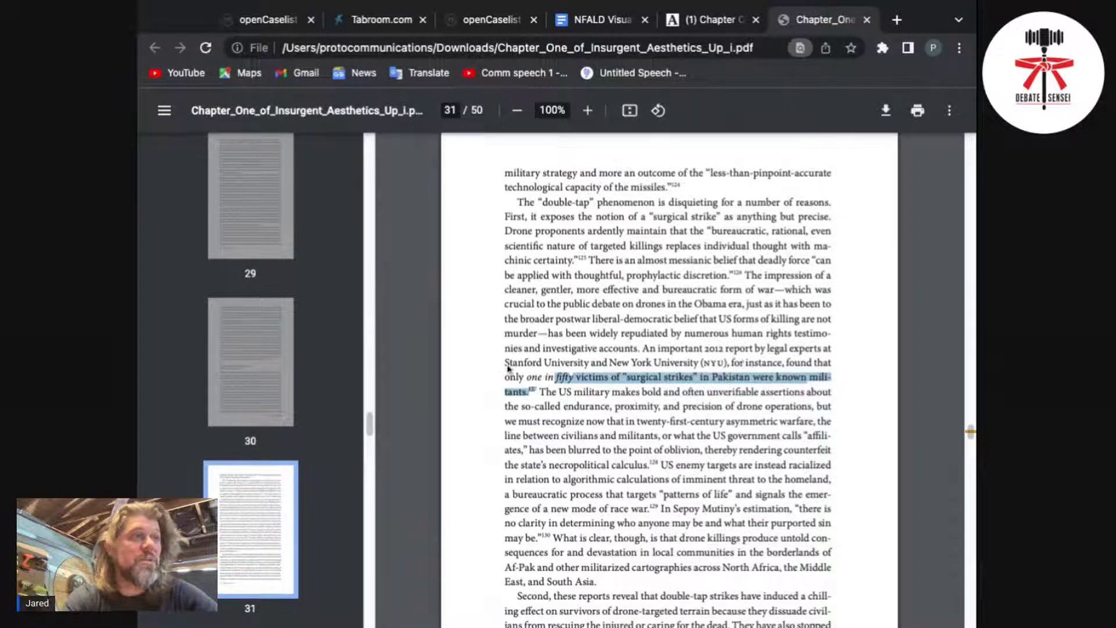
drag(689, 363, 503, 363)
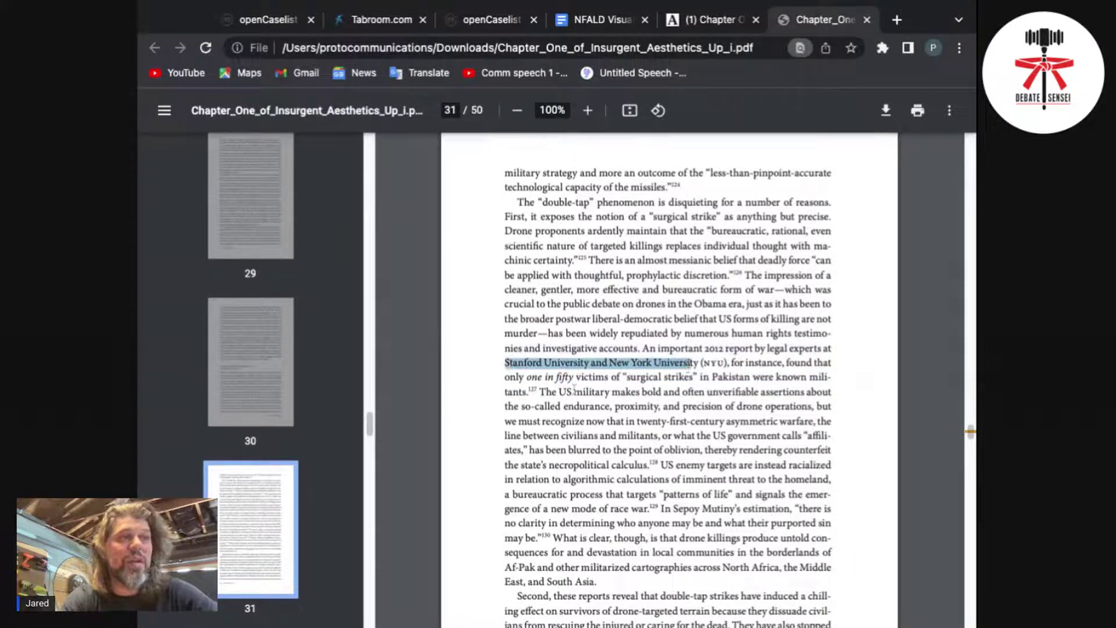
Highlight in turn the passage's "US enemy targets are instead racialized" lines and its closing "What is clear, though" sentence.
click(604, 21)
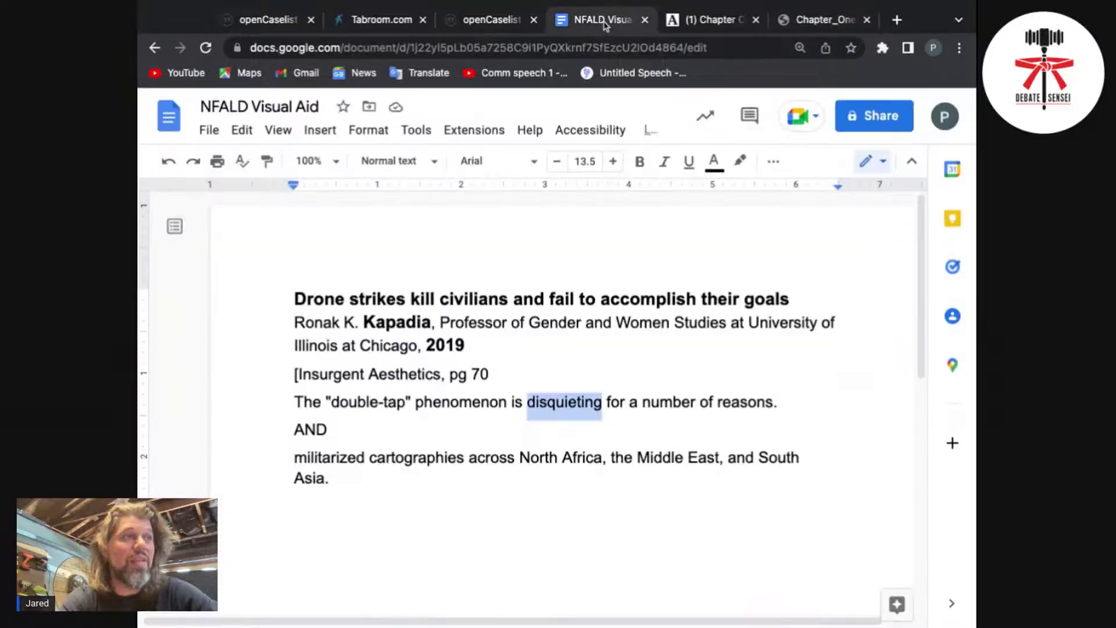
click(816, 21)
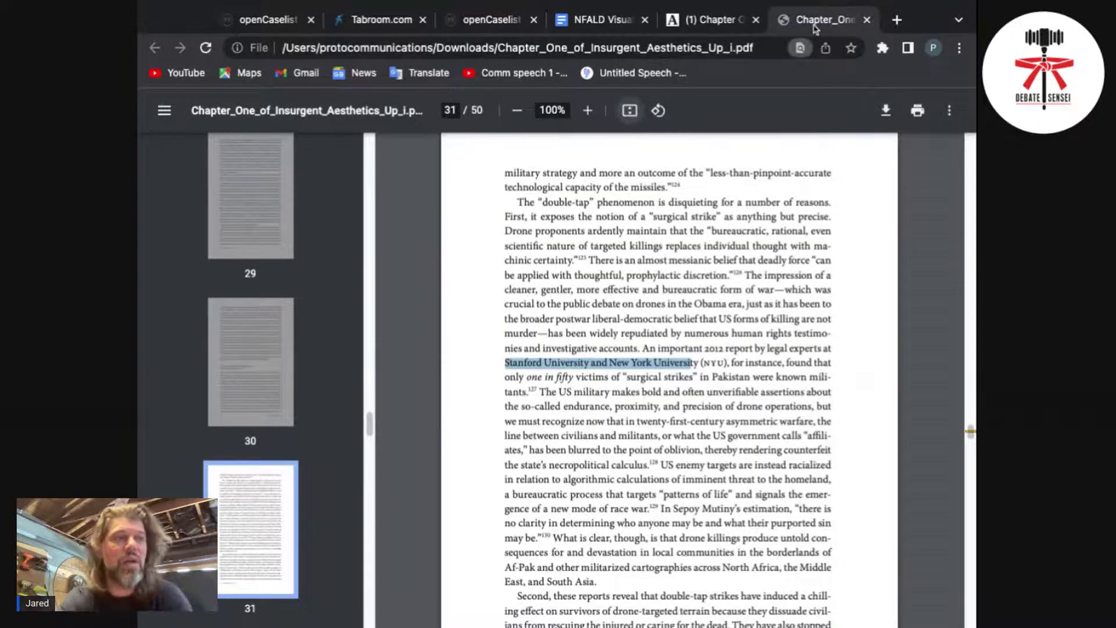
scroll(720, 499, down, 1)
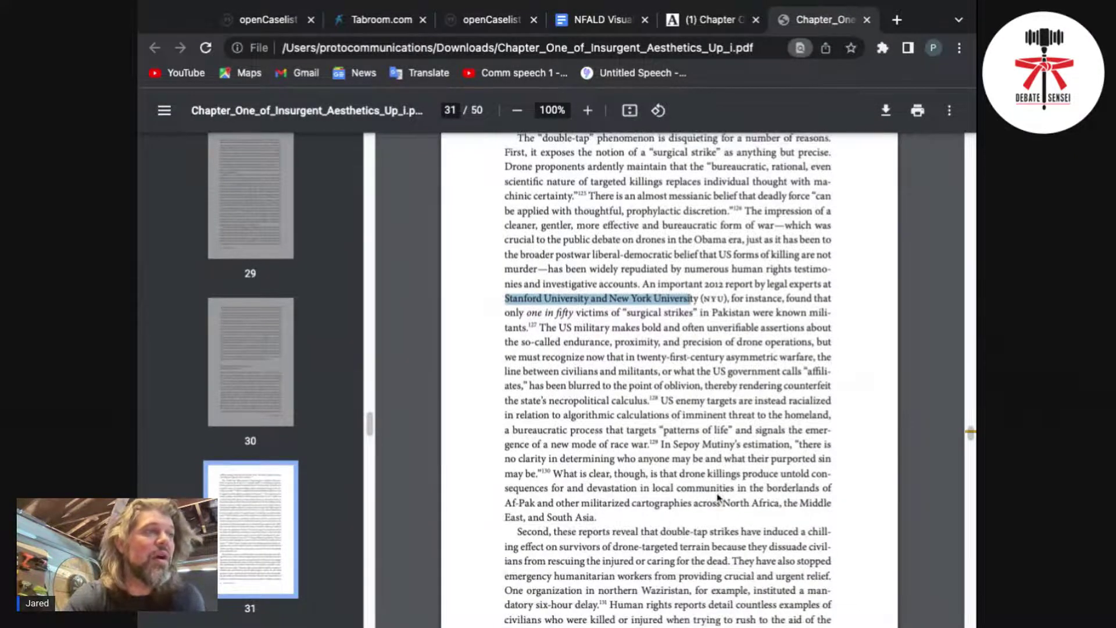
scroll(720, 499, up, 1)
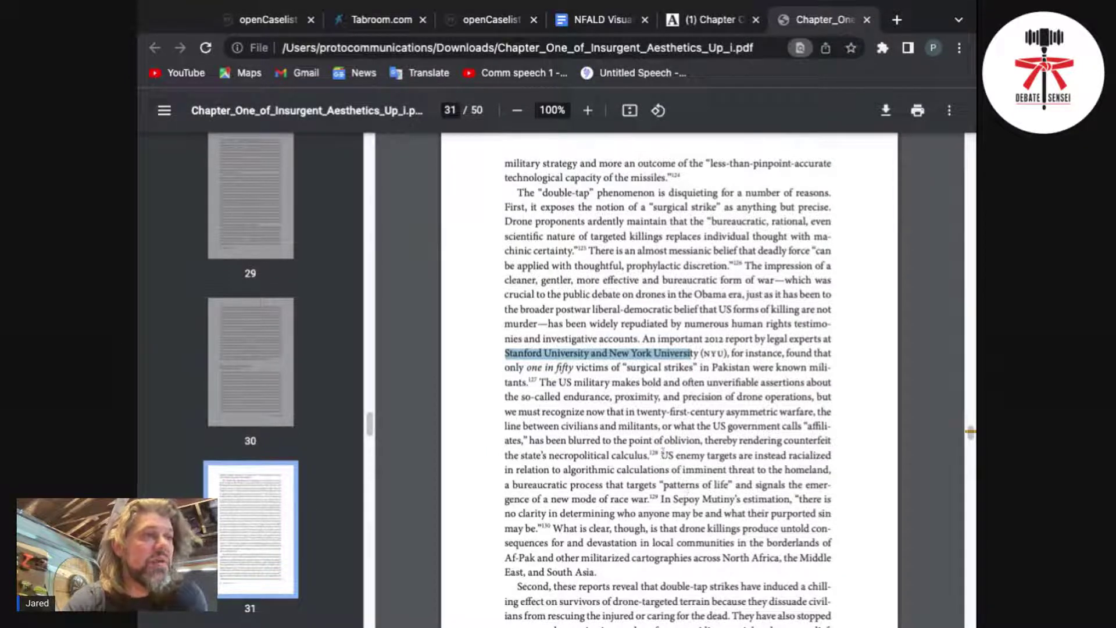
drag(664, 455, 673, 484)
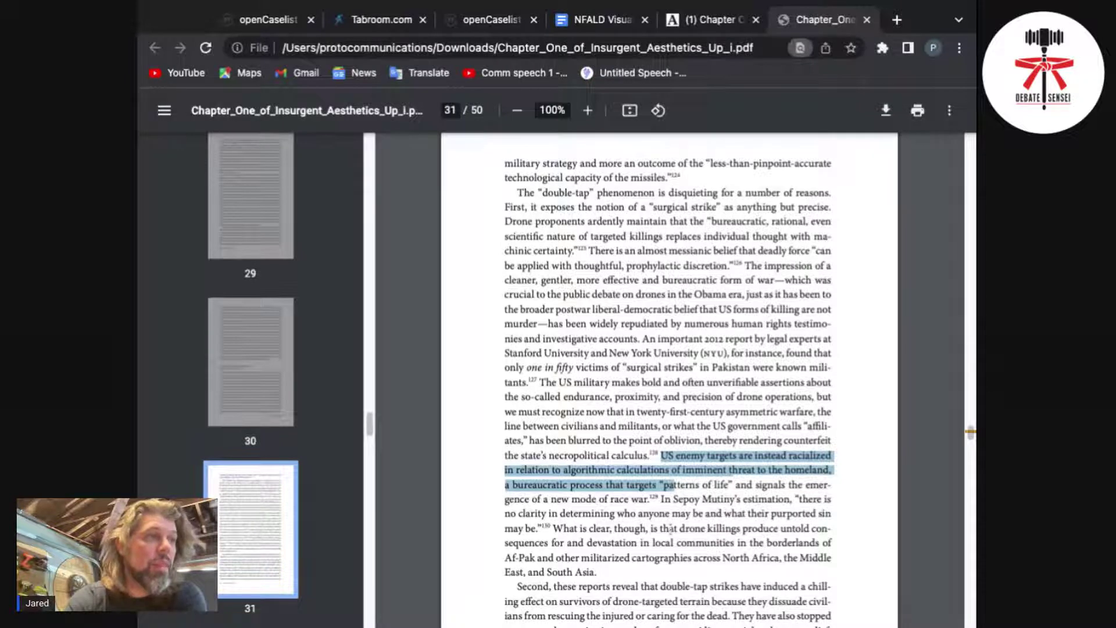
drag(555, 529, 596, 573)
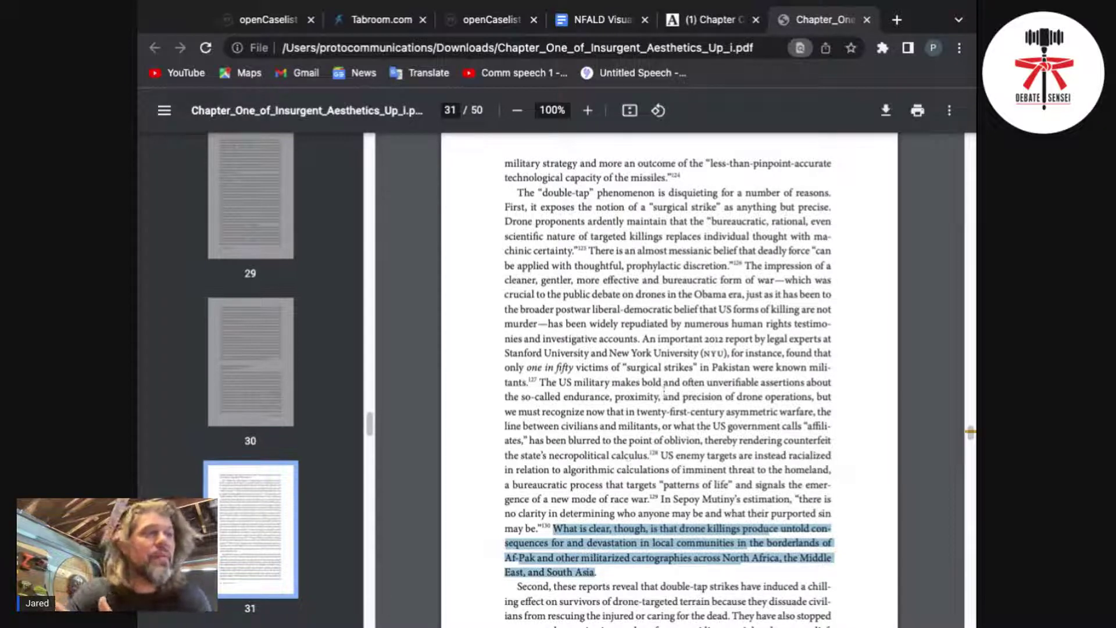
Highlight "fail to accomplish their goals" in the card's tag and check that claim against the PDF passage.
click(604, 22)
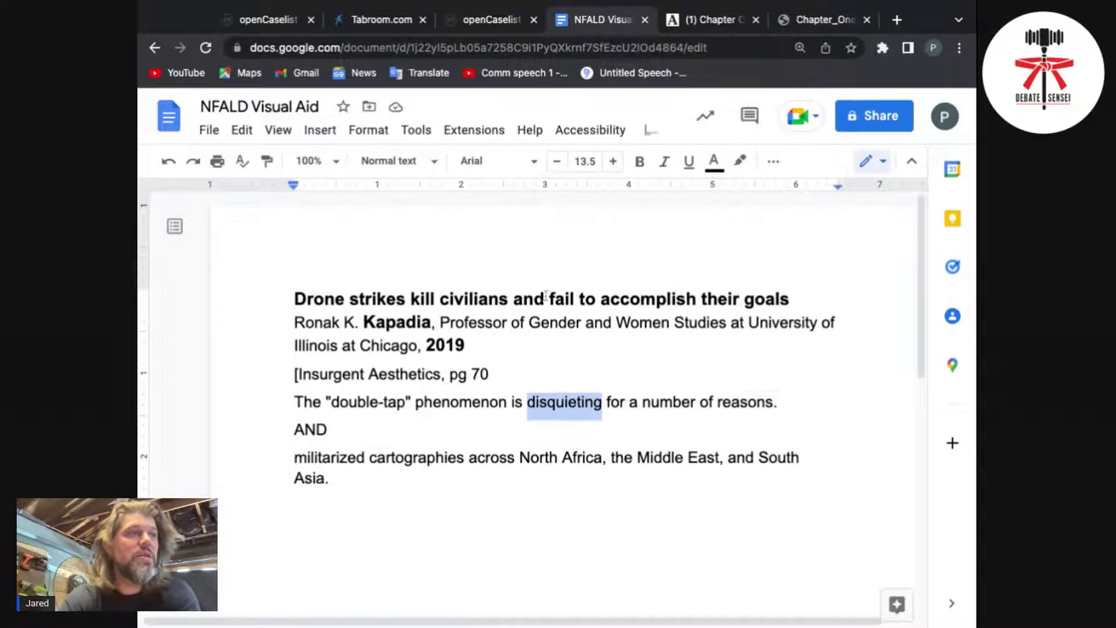
drag(550, 298, 823, 297)
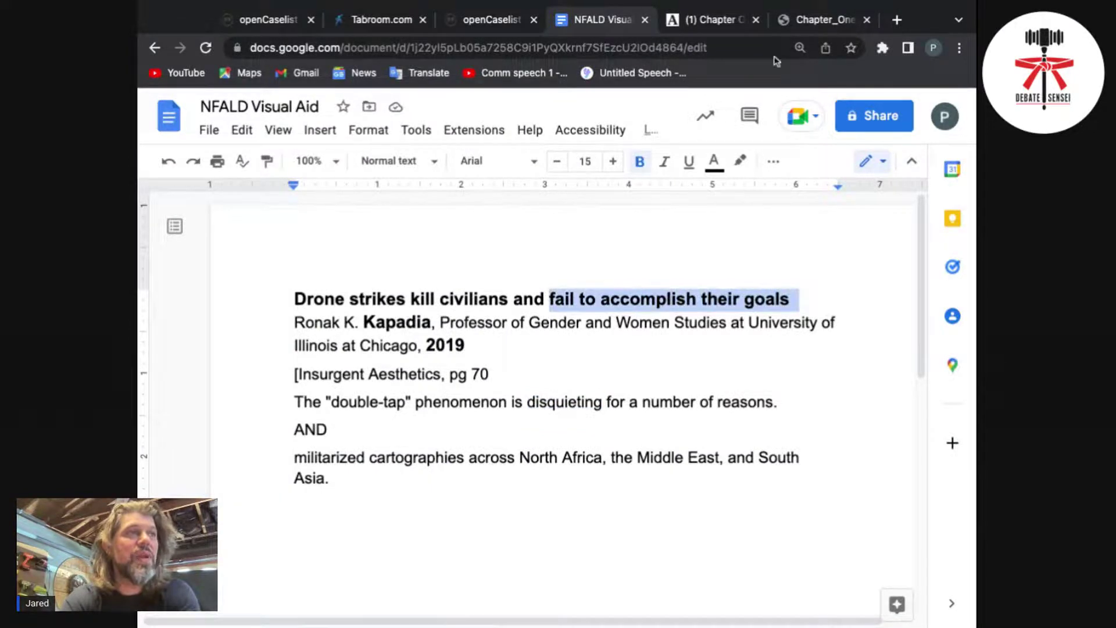
click(834, 18)
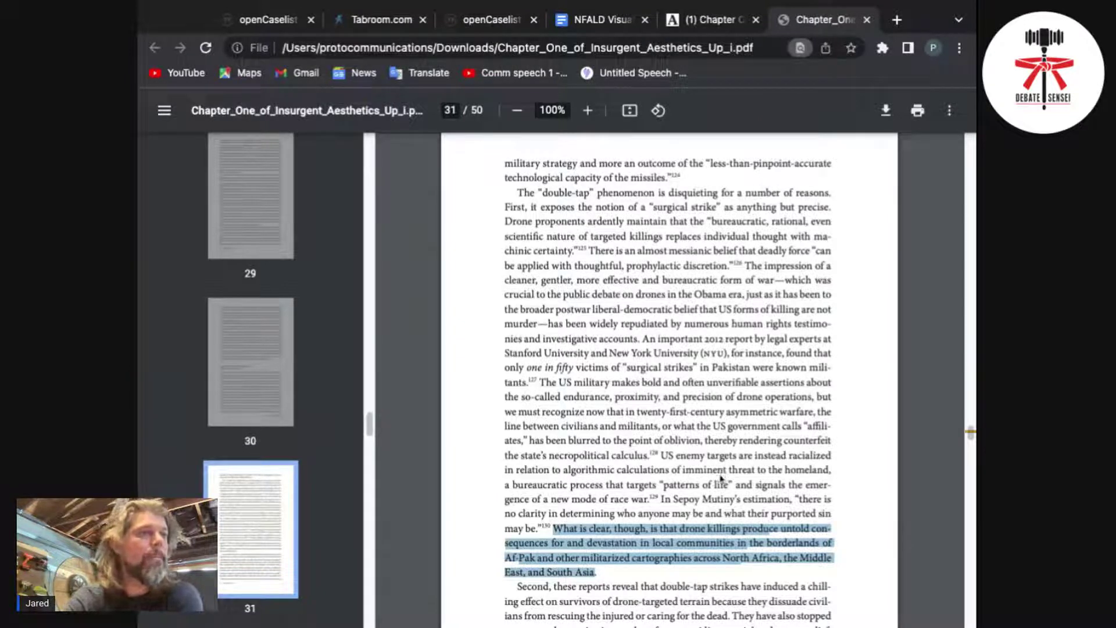
scroll(723, 474, down, 1)
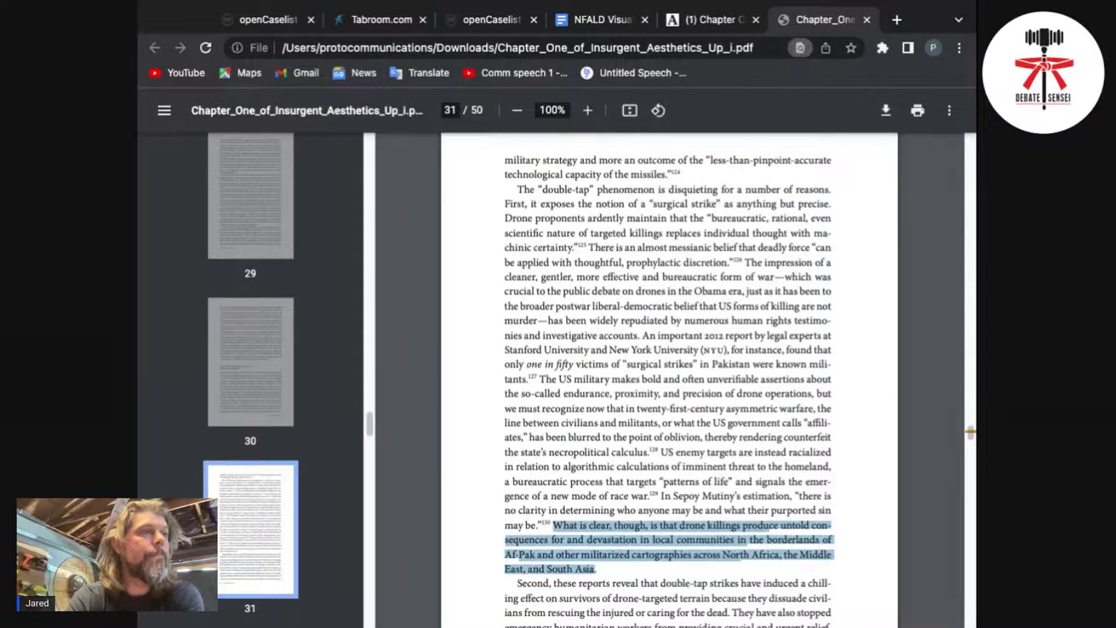
Reread the passage on PDF page 31 for support of the tag's second claim and highlight "fail to accomplish their goals" again.
click(605, 19)
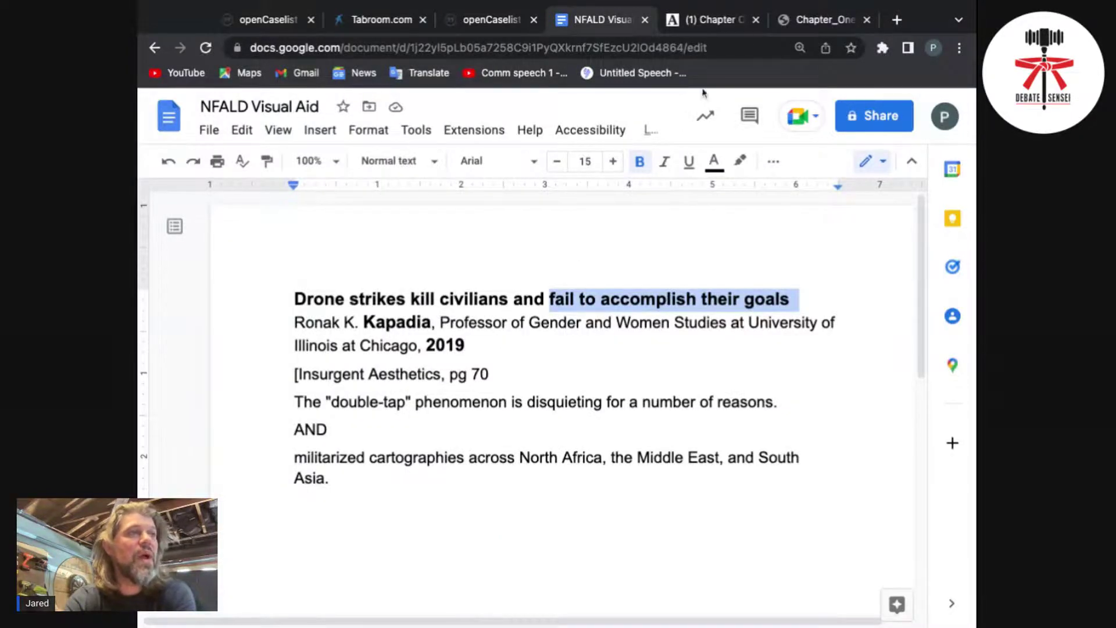
click(794, 19)
scroll(647, 373, up, 3)
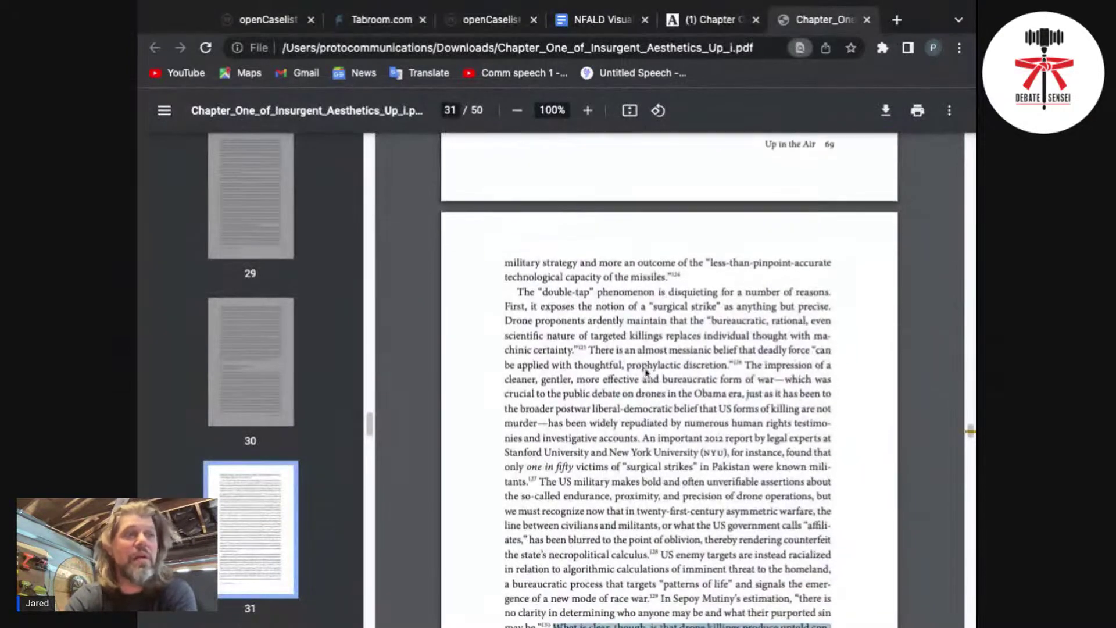
scroll(646, 373, down, 3)
scroll(647, 373, down, 1)
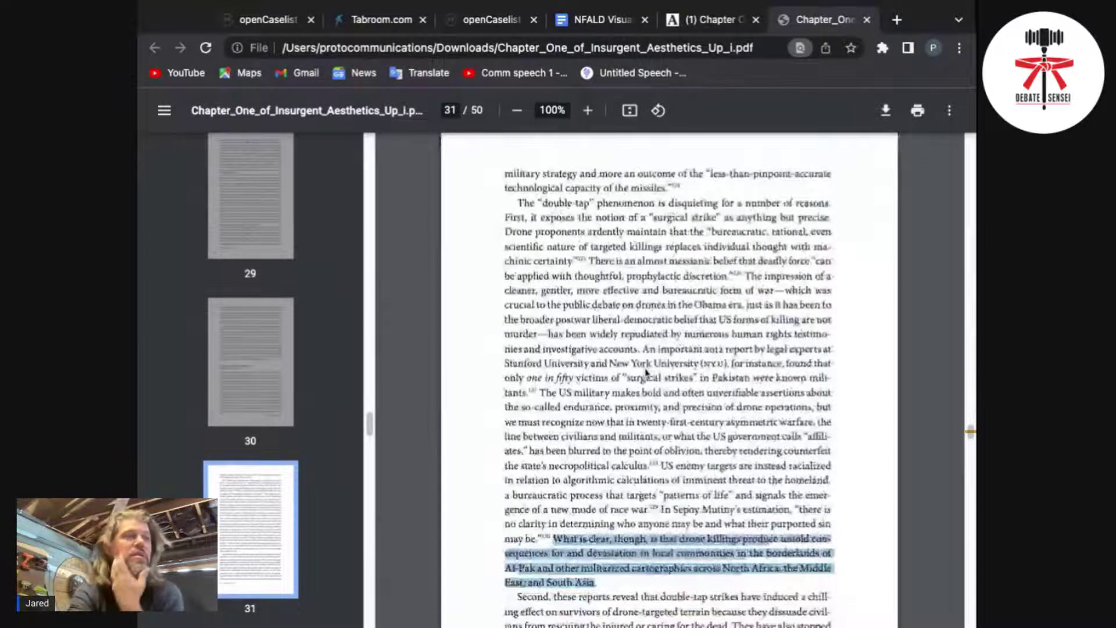
scroll(647, 373, down, 1)
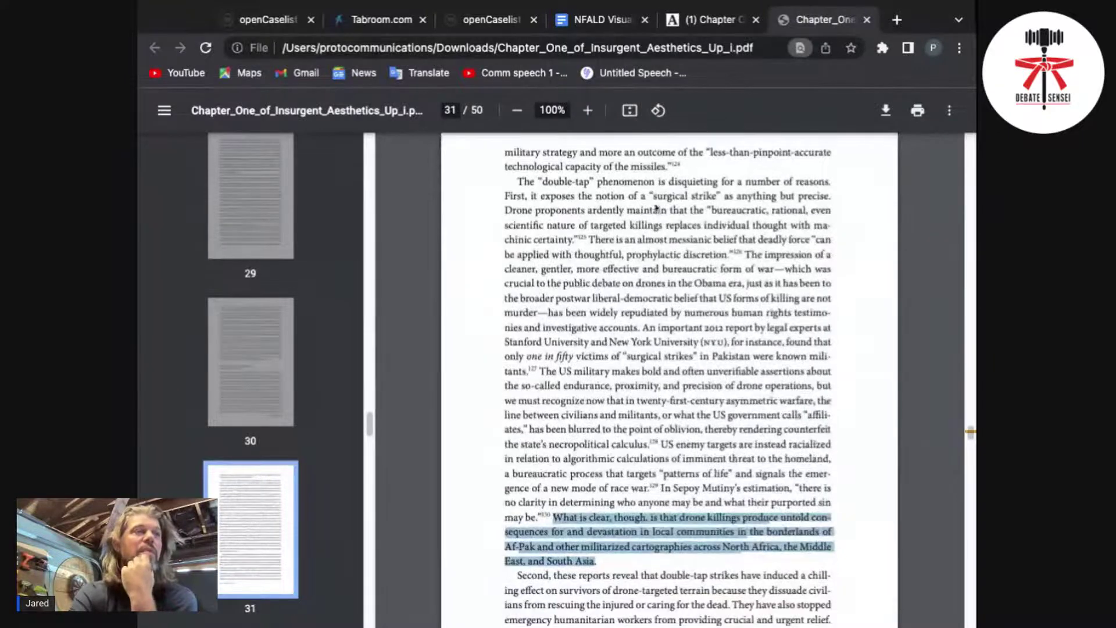
click(602, 21)
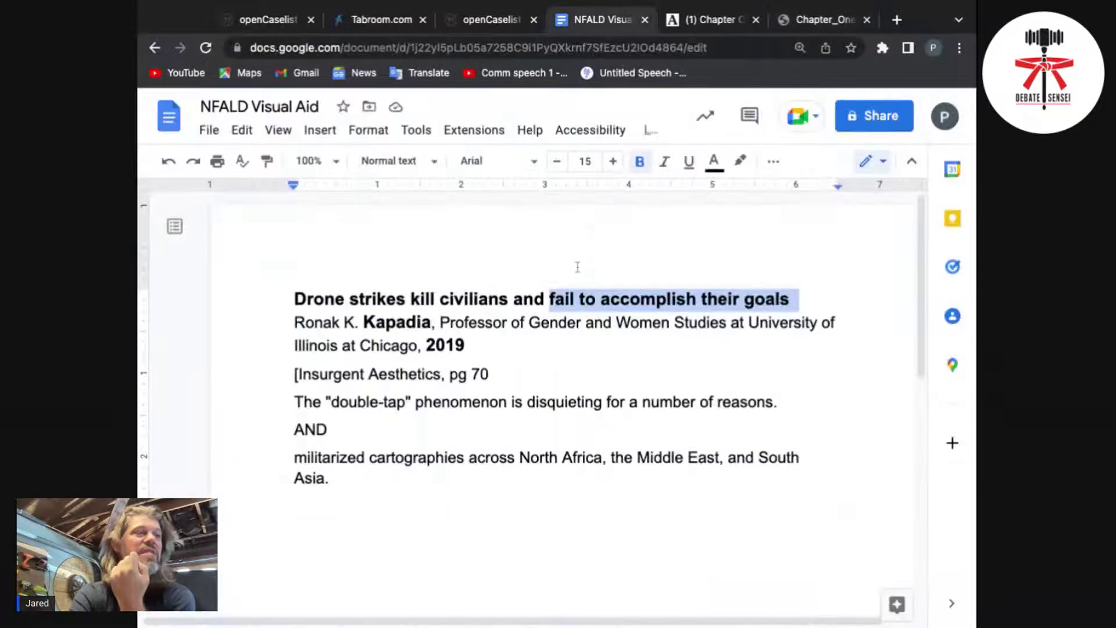
click(556, 301)
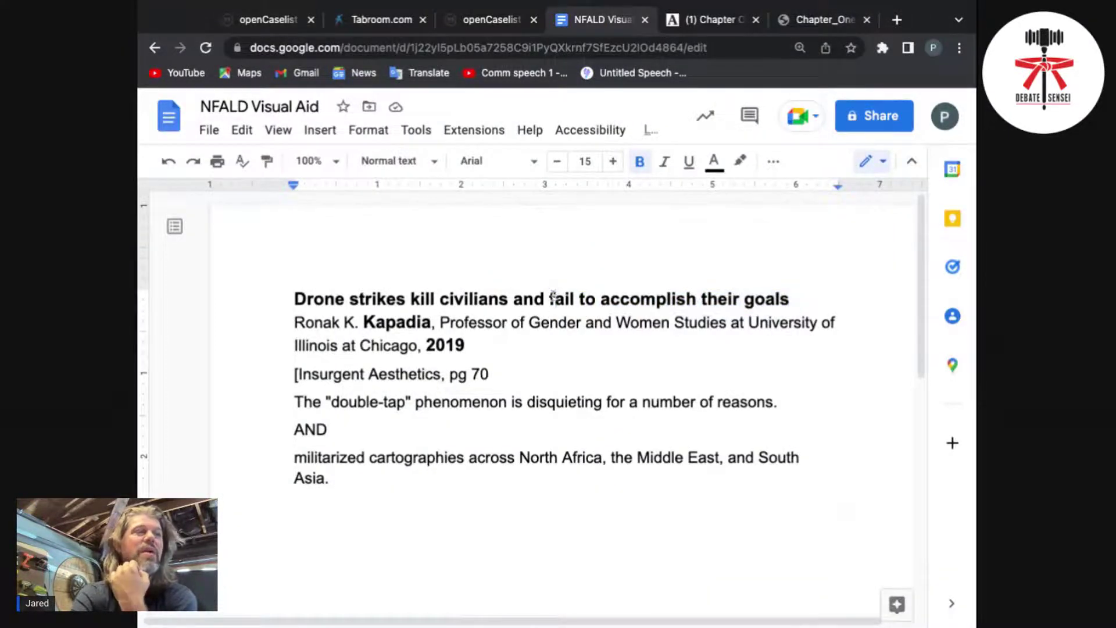
drag(554, 300, 797, 303)
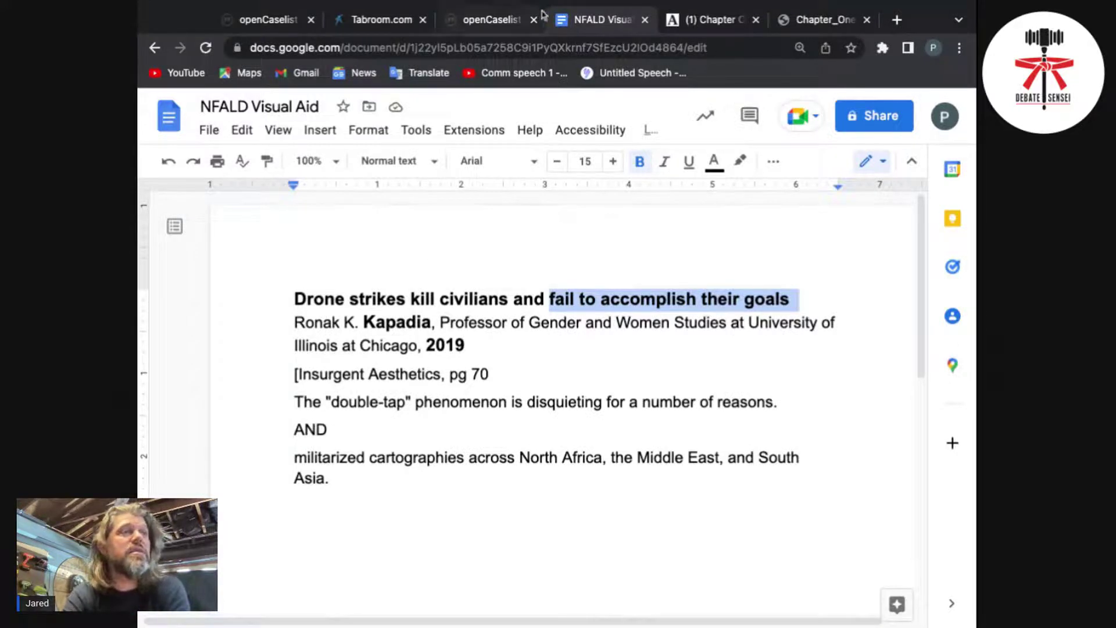
Switch to openCaselist and open the NFA LD 2022-23 caselist for the 2022-2023 season.
click(476, 23)
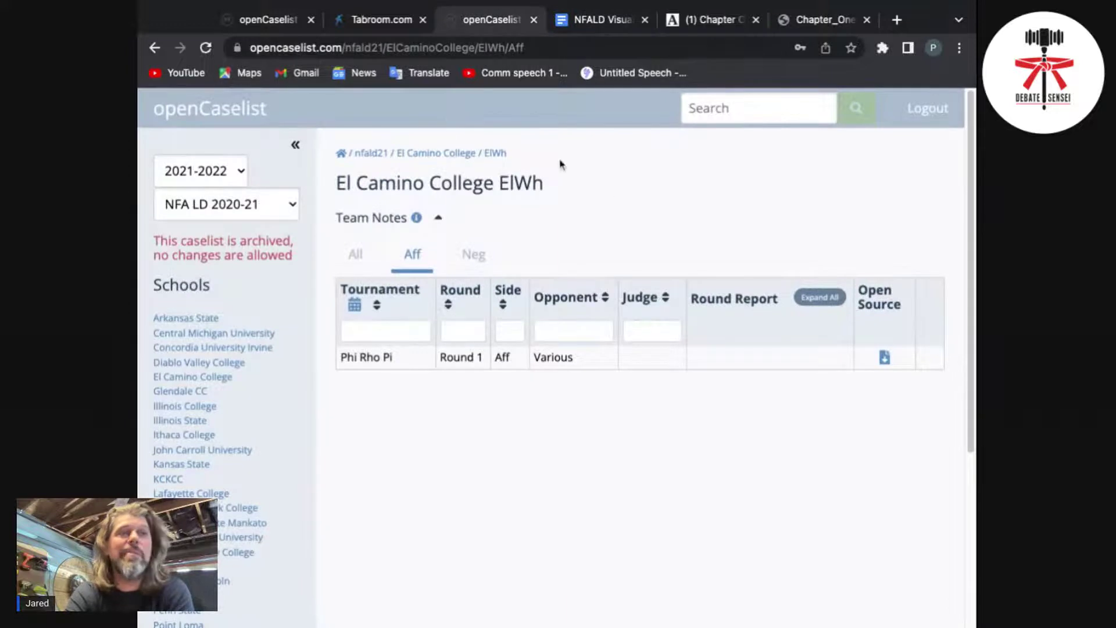
click(239, 175)
click(228, 153)
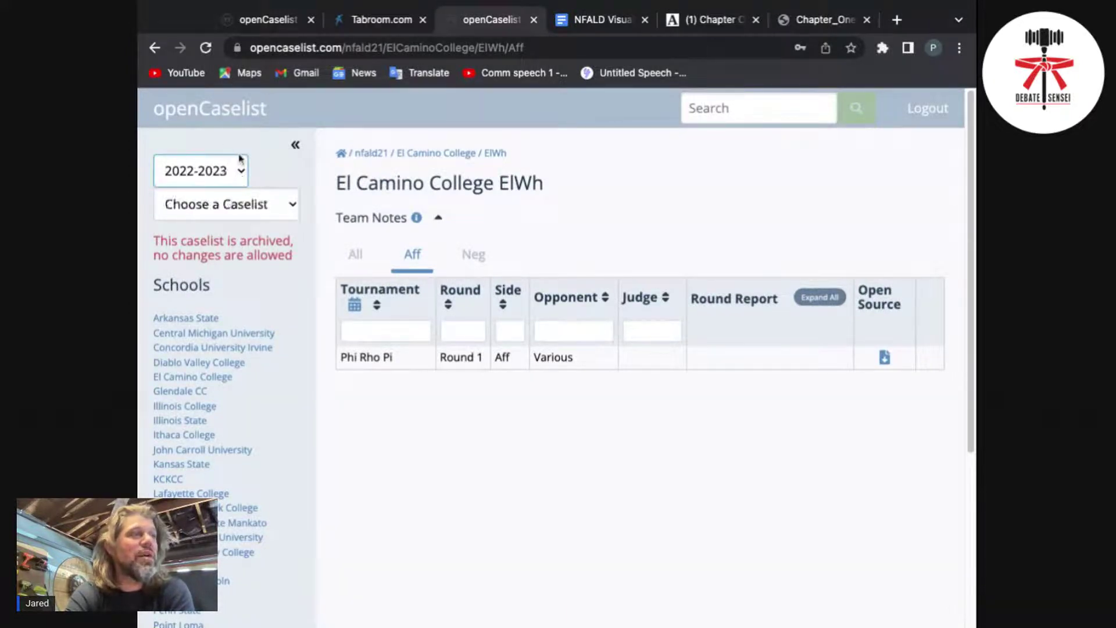
click(284, 204)
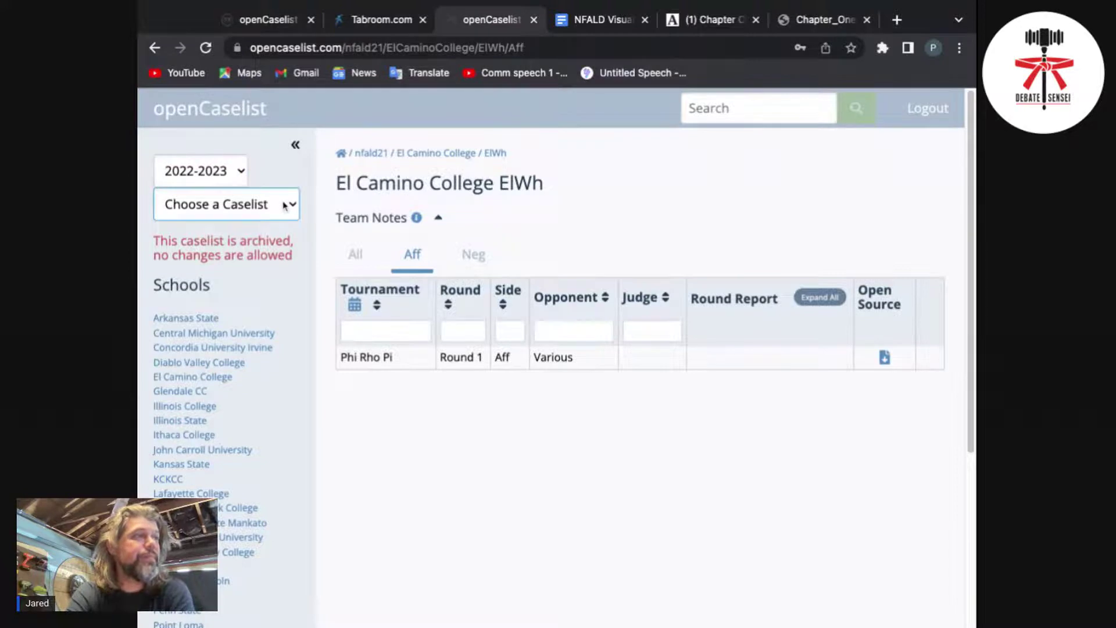
click(220, 319)
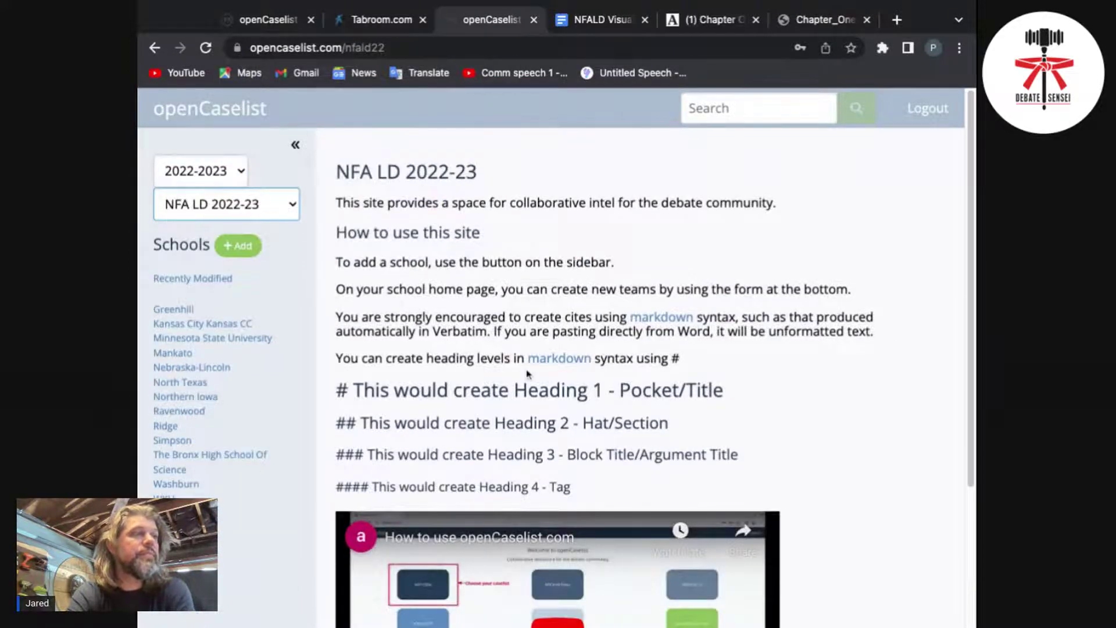